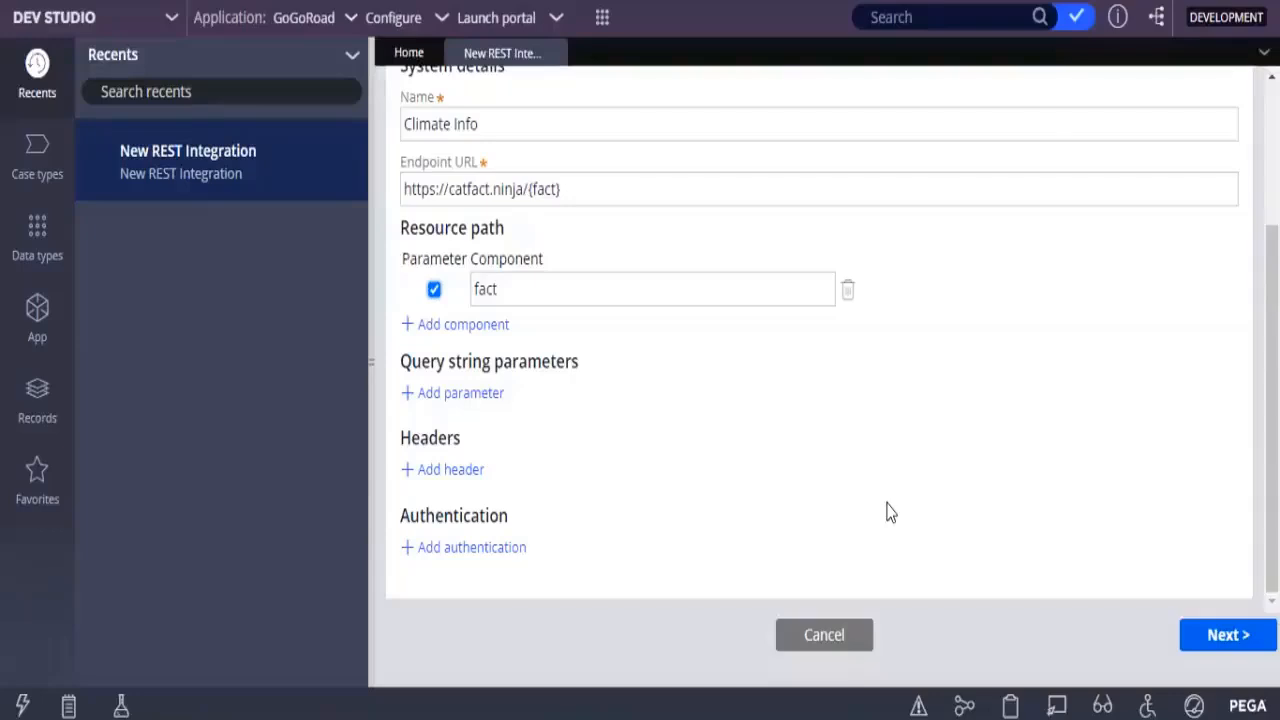
- Advance to the Resource methods stage and name the resource "Cat Fact", keeping GET as the supported method
left_click(1243, 637)
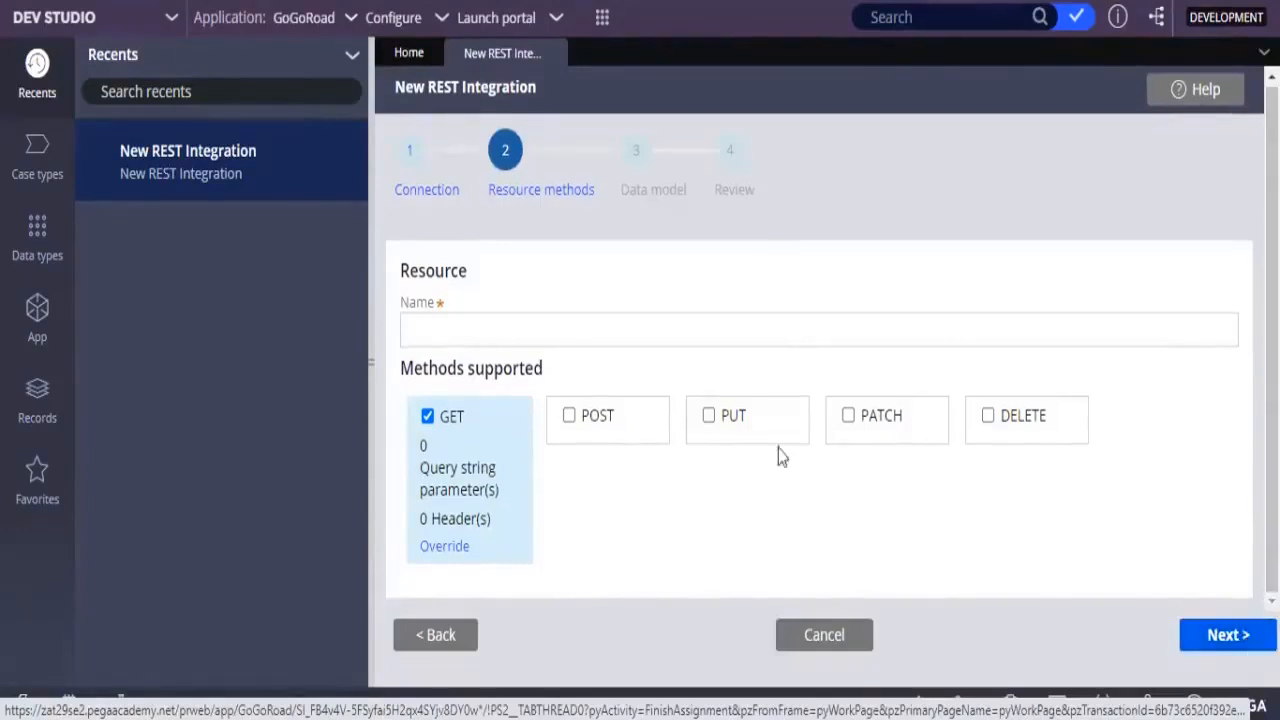
left_click(506, 340)
left_click(434, 634)
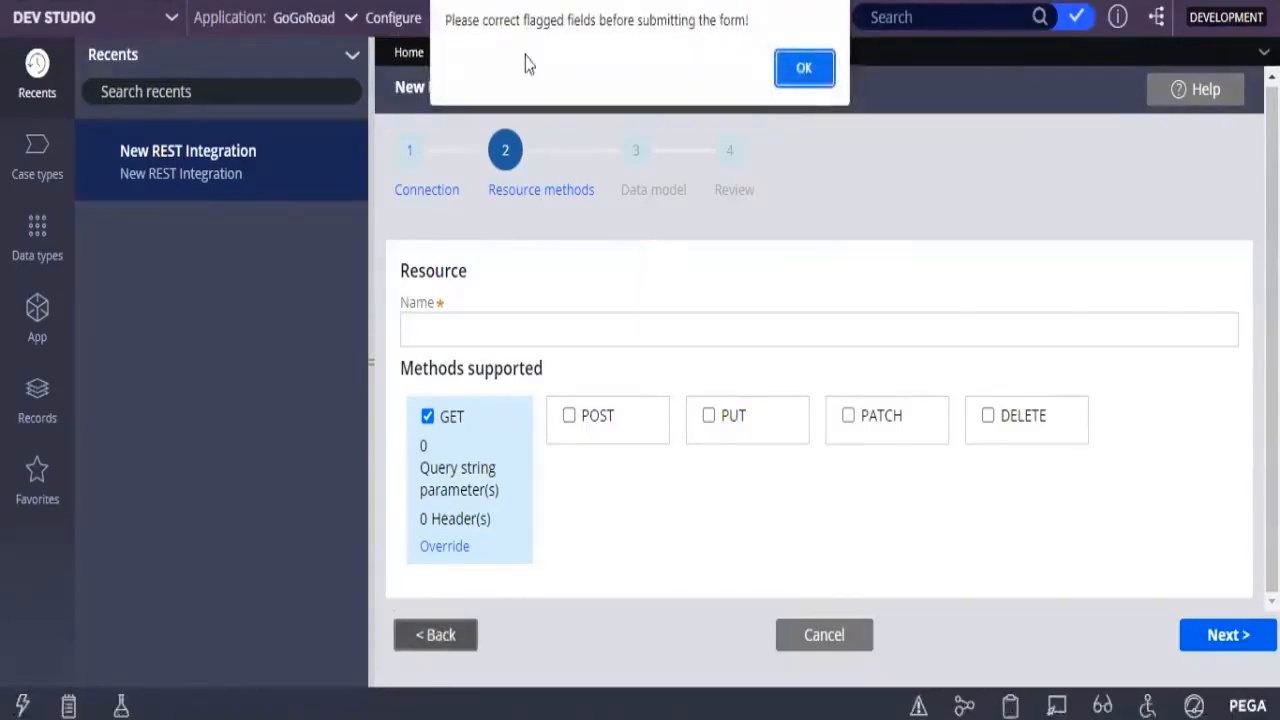
left_click(819, 76)
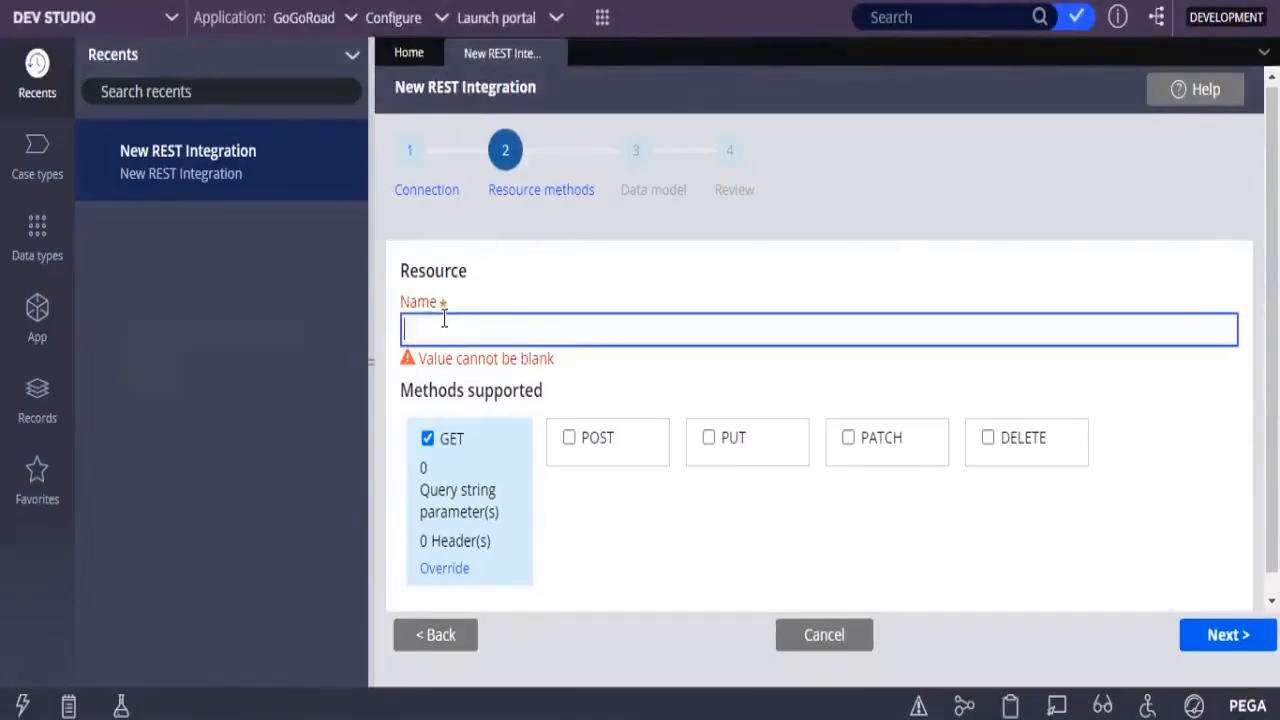
type("Cat Facg")
key("BackSpace")
type("t")
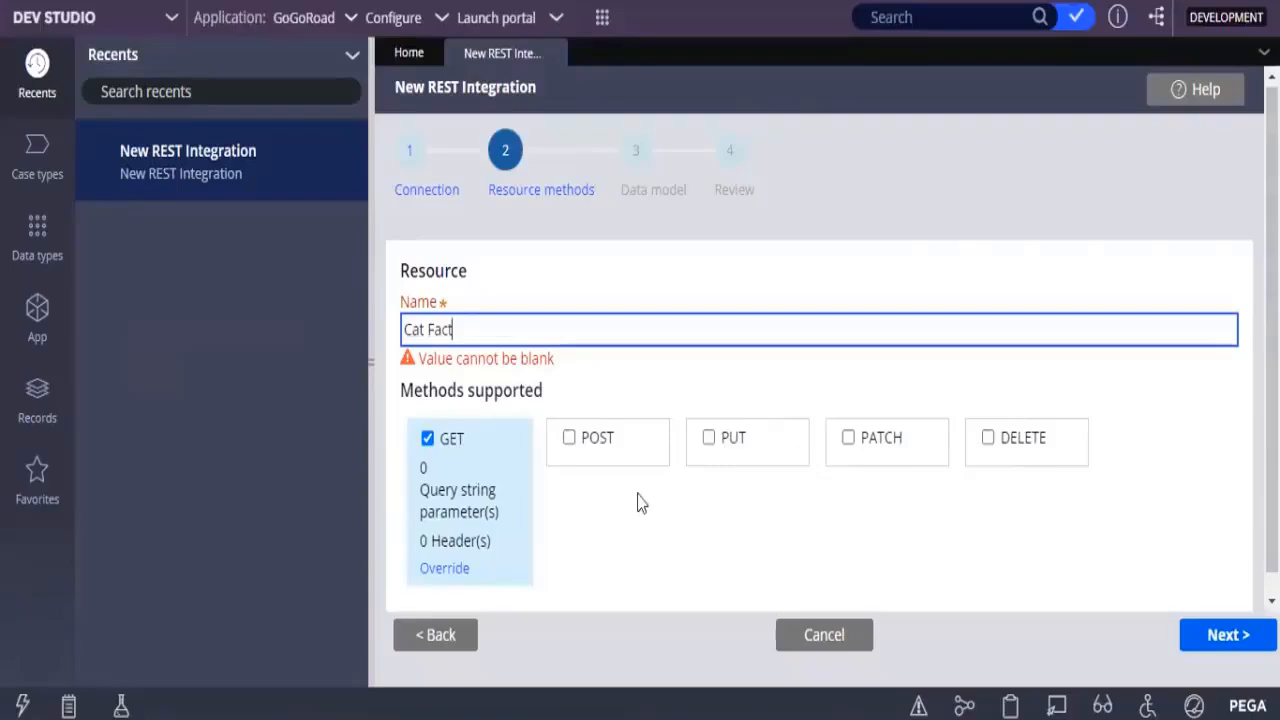
- Return to the Connection stage and rename the system "Cat Fact"
left_click(442, 628)
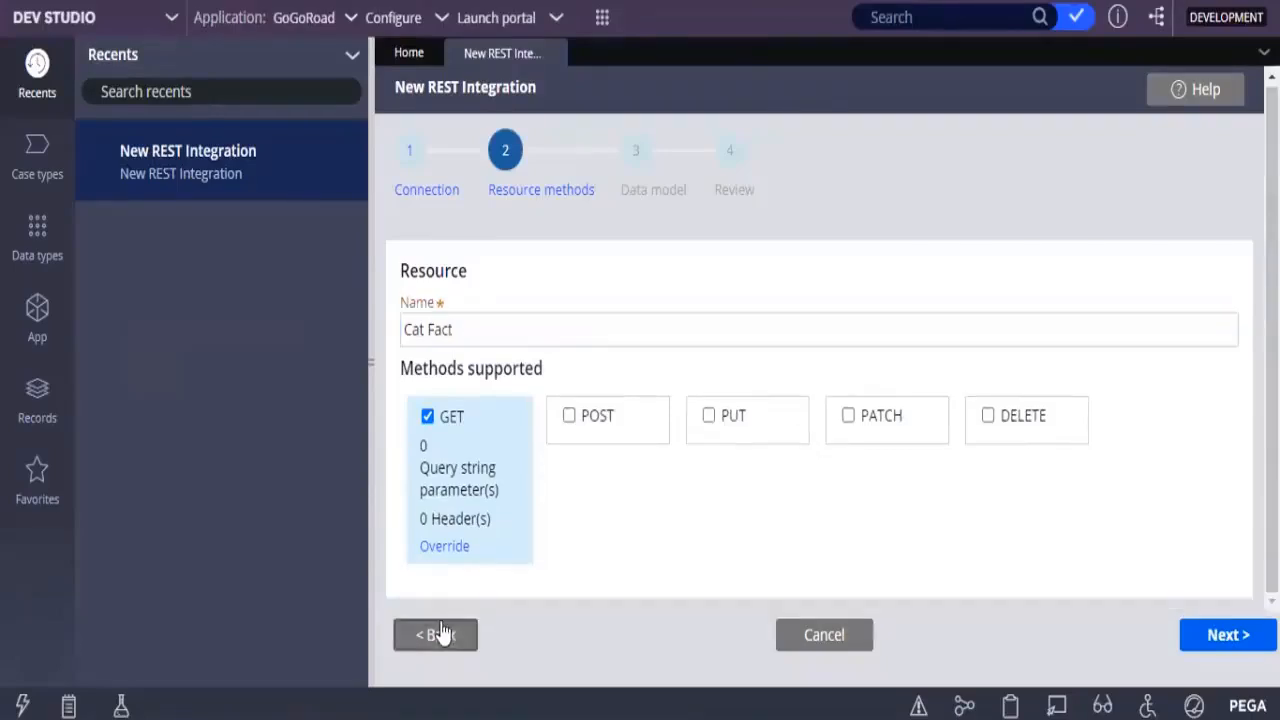
left_click(442, 630)
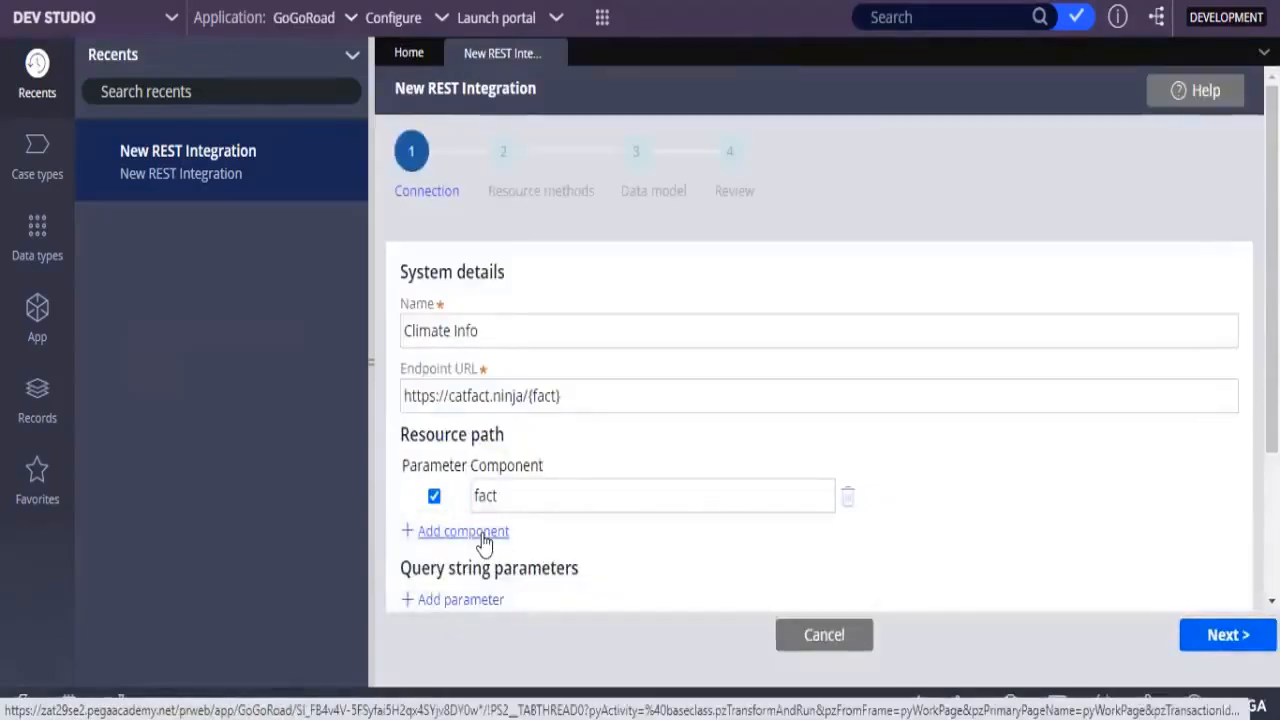
left_click(508, 395)
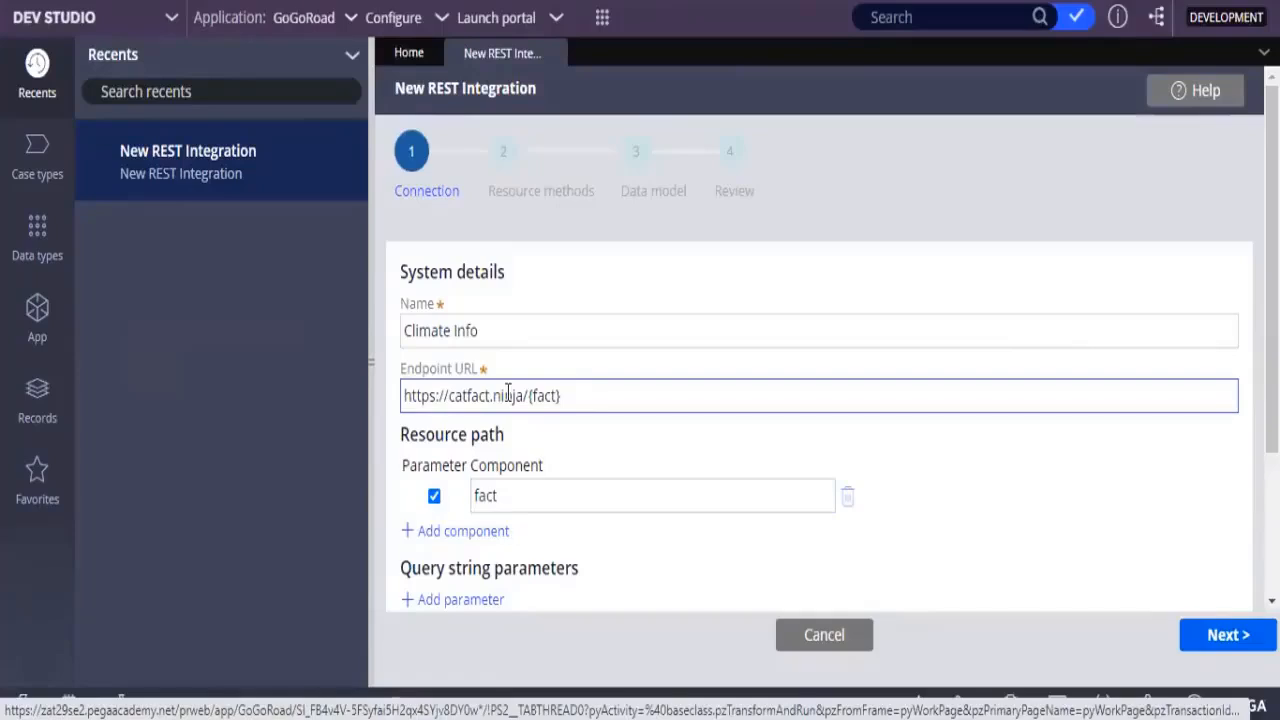
left_click(500, 335)
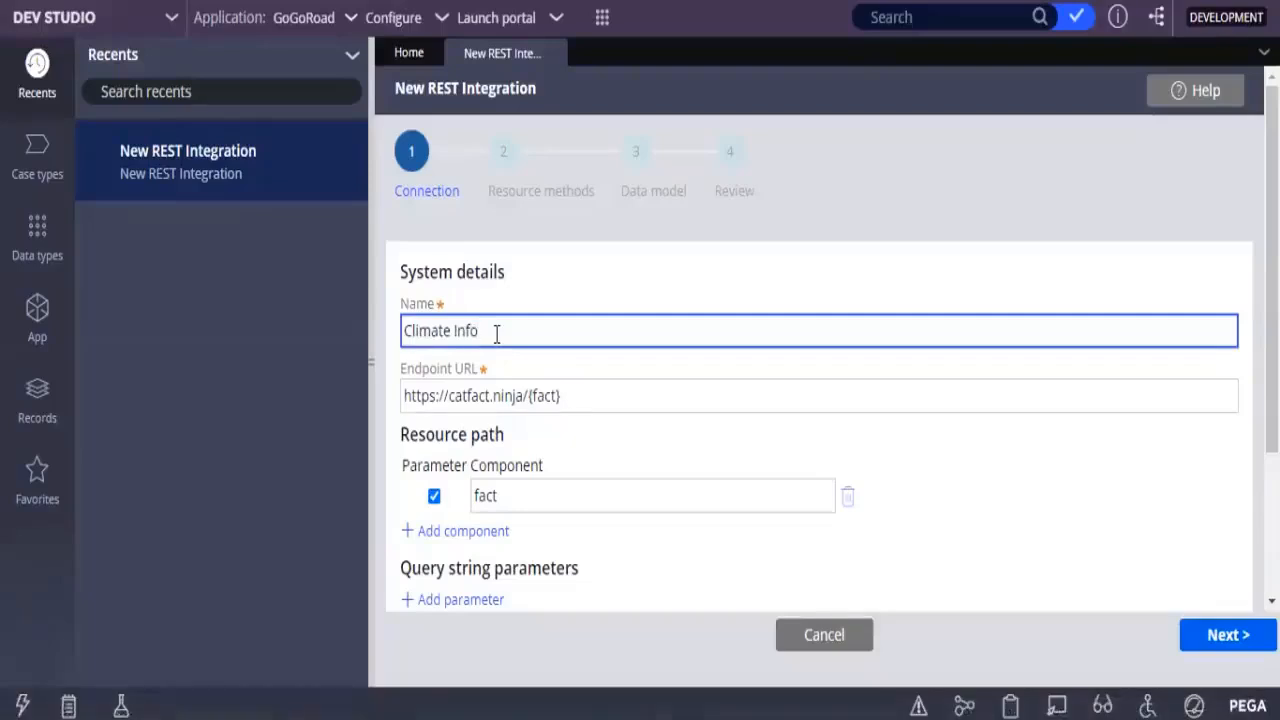
key("BackSpace")
key("BackSpace")
key("BackSpace")
key("BackSpace")
key("BackSpace")
key("BackSpace")
key("BackSpace")
key("BackSpace")
key("BackSpace")
key("BackSpace")
key("BackSpace")
key("BackSpace")
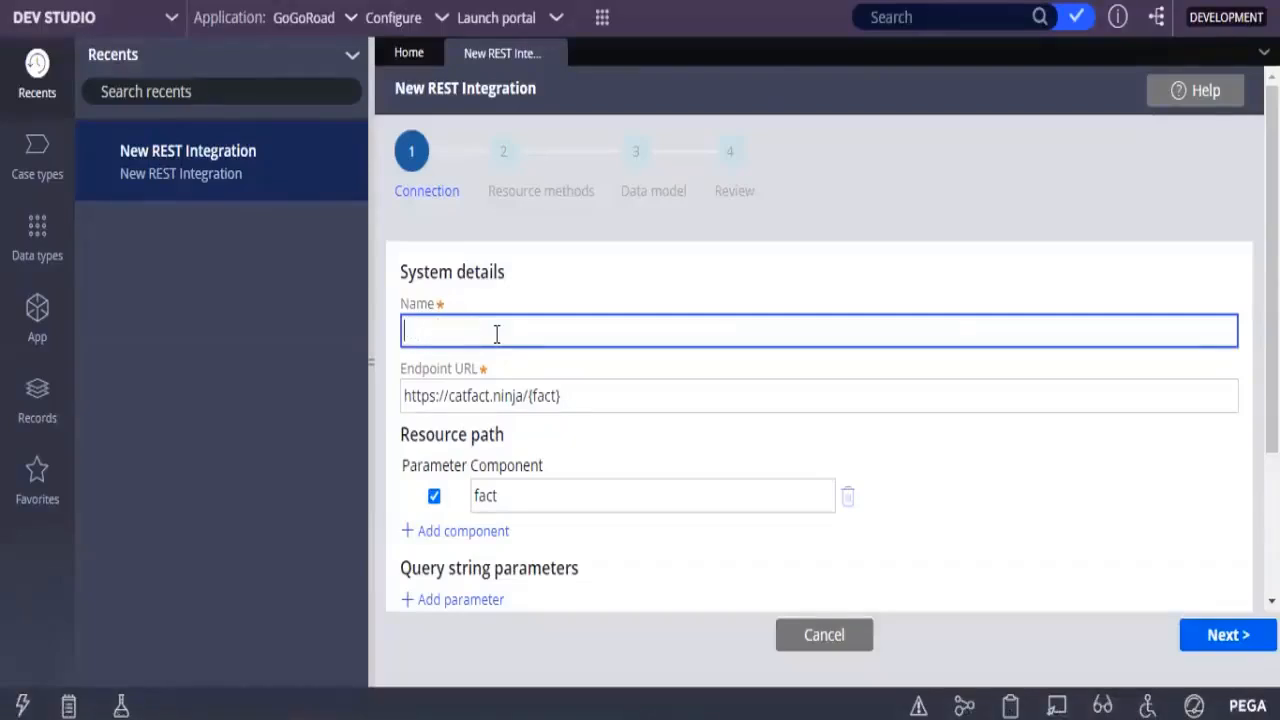
type("C")
key("BackSpace")
type("Cat Fact")
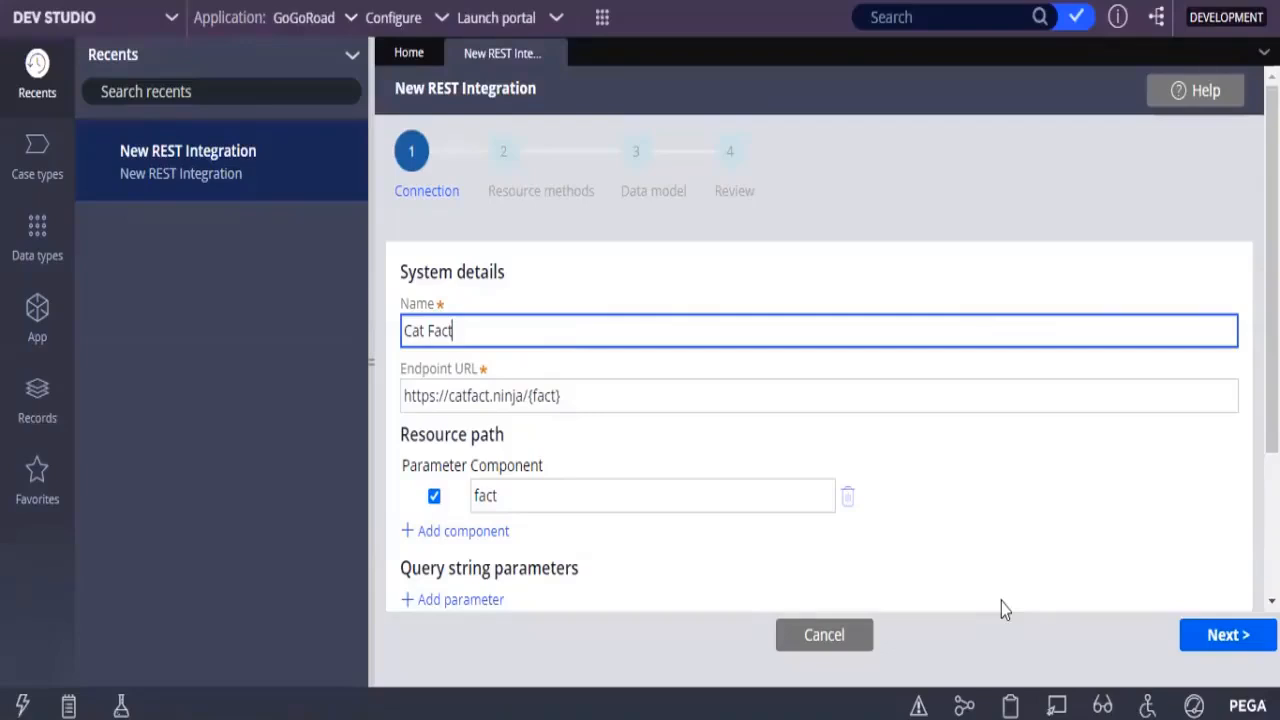
- Advance to the Data model stage and add a REST response sample by running GET with the fact parameter set to "fact"
left_click(1246, 635)
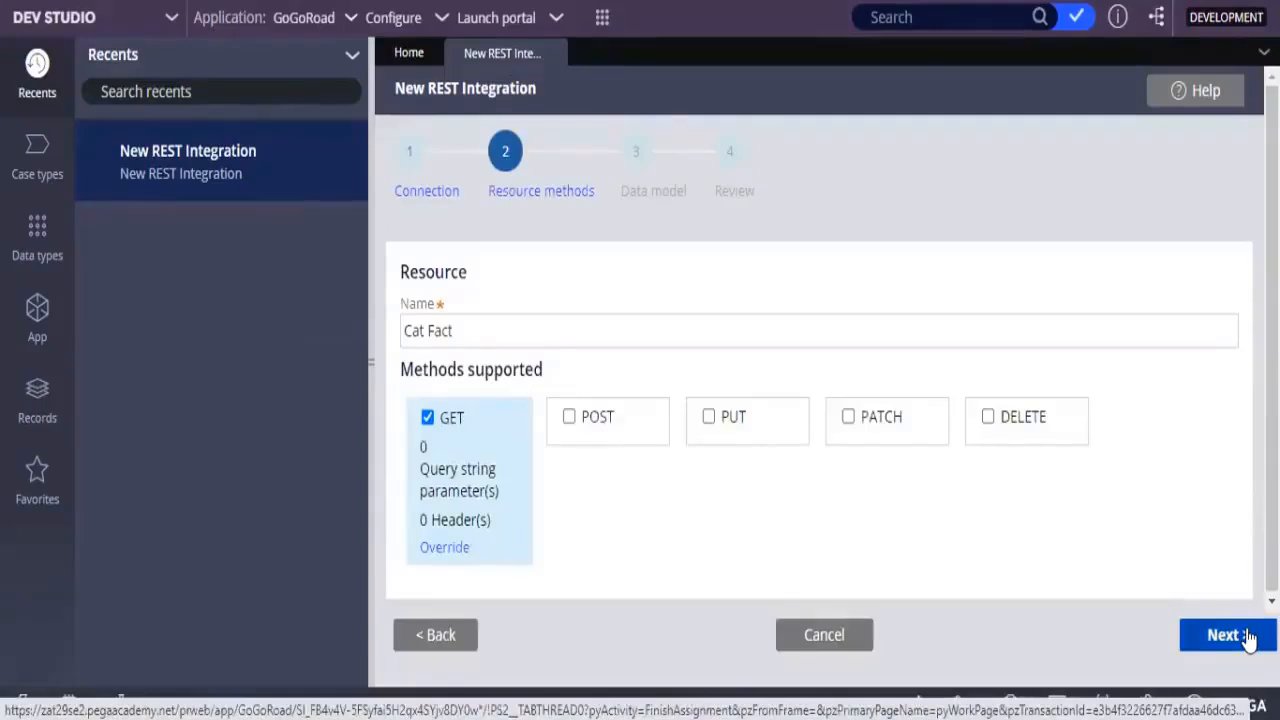
left_click(1248, 637)
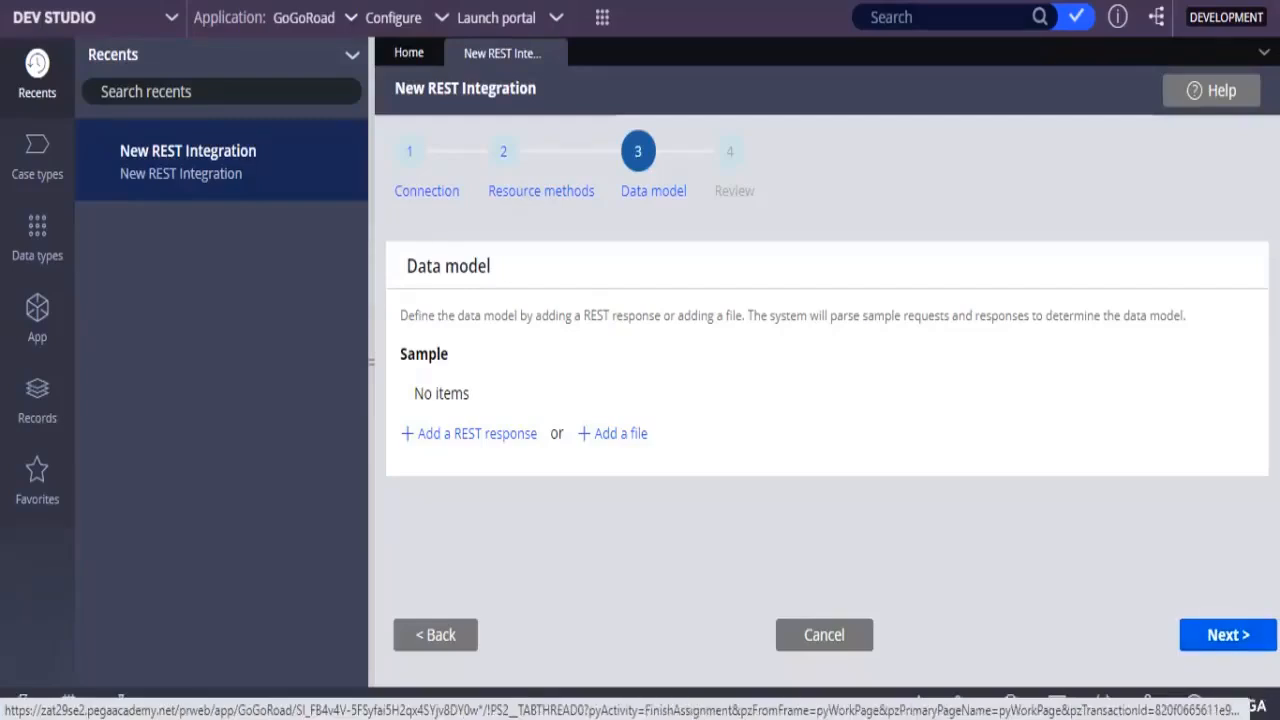
left_click(500, 436)
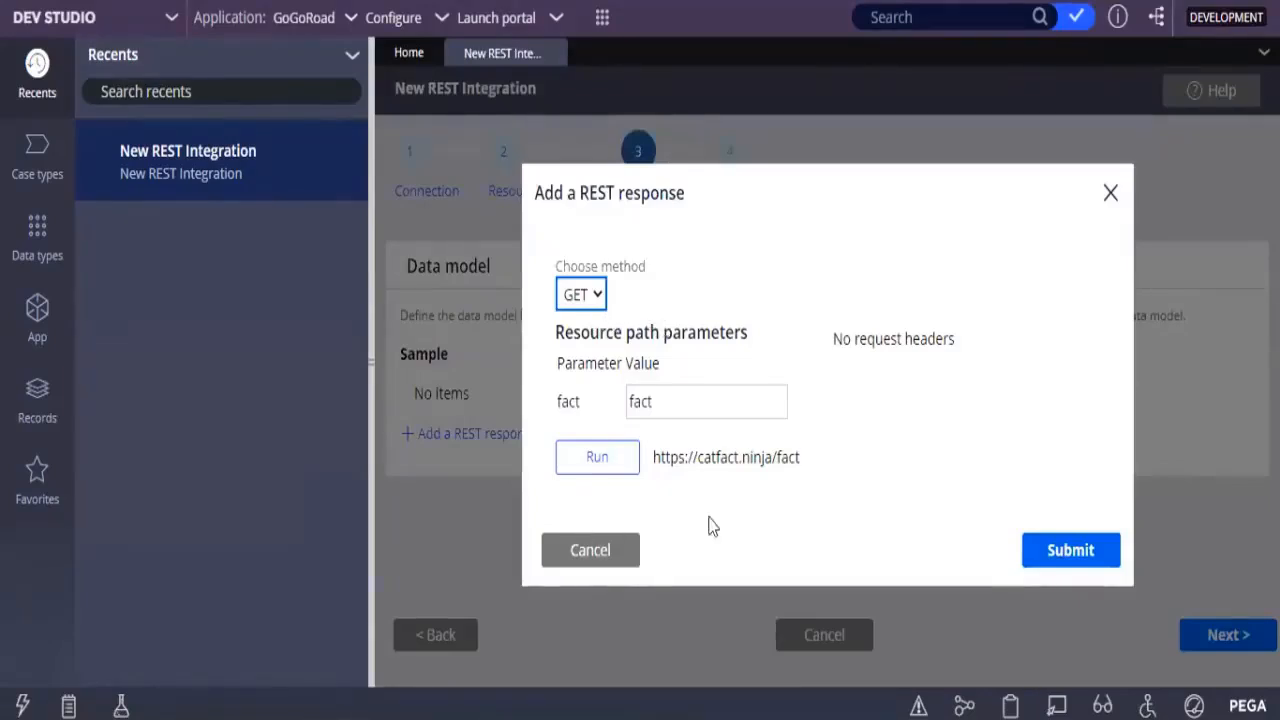
left_click(594, 457)
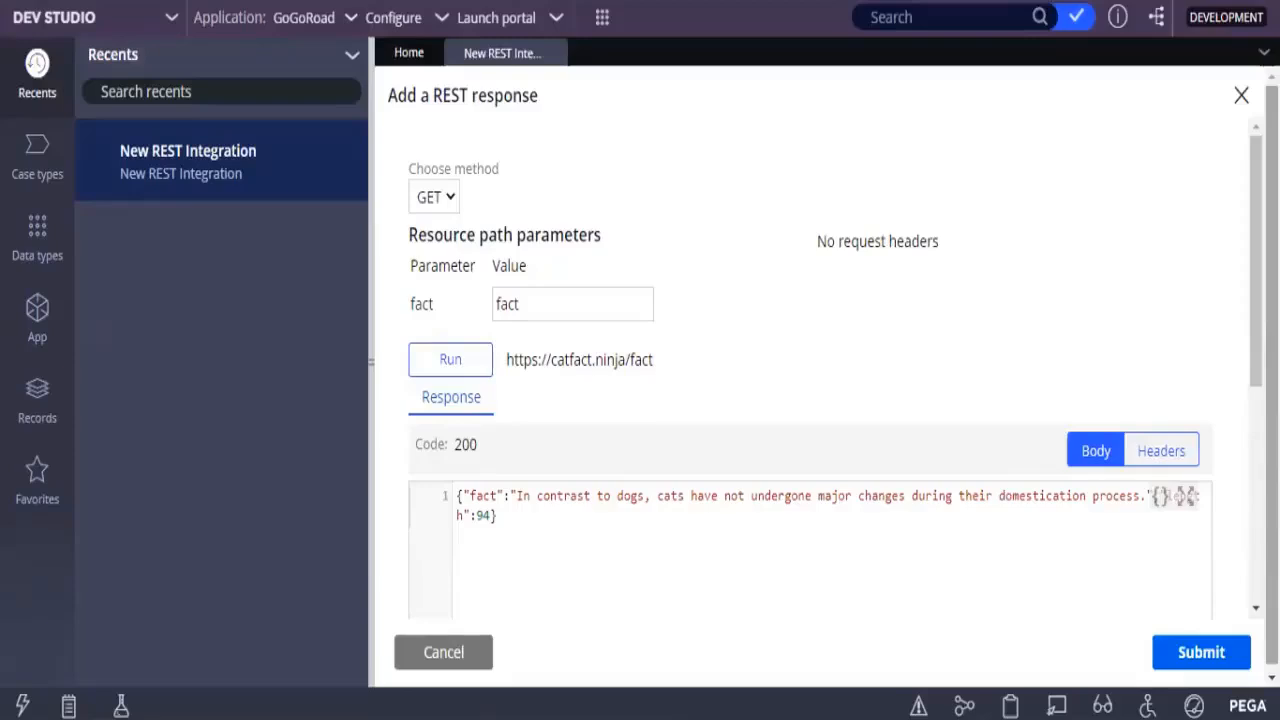
scroll(605, 418, "down", 1)
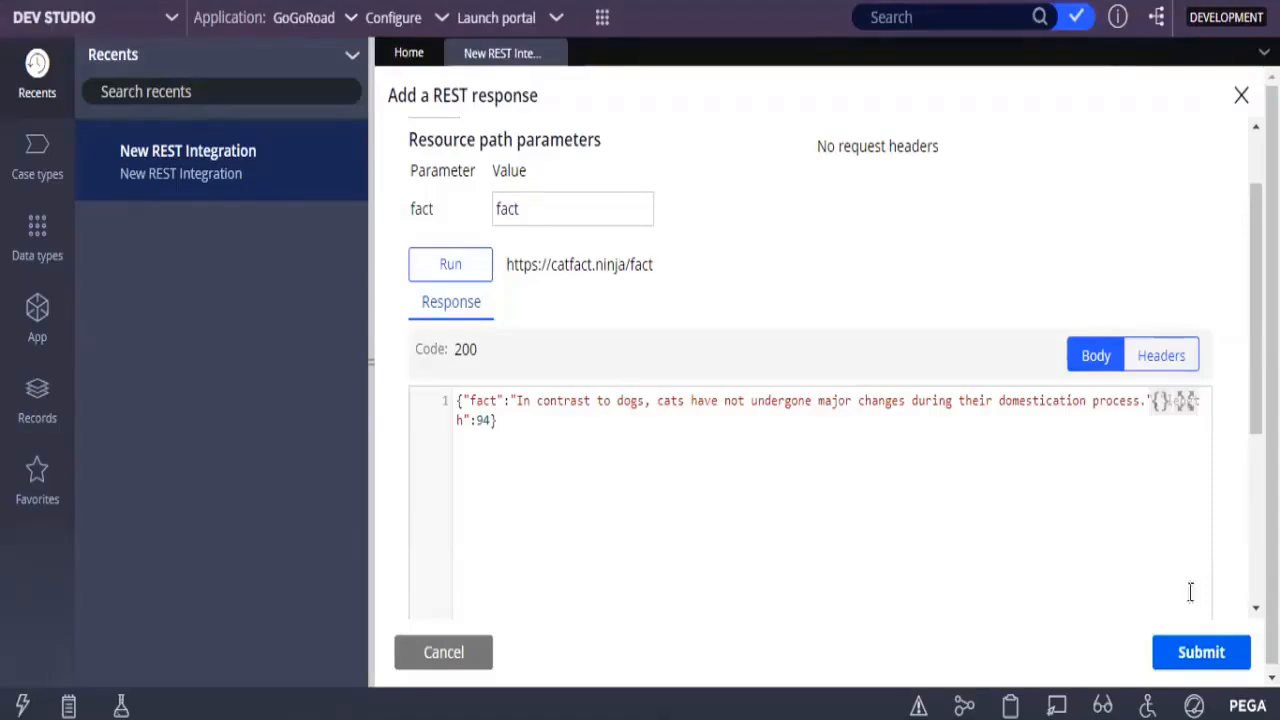
left_click(1208, 652)
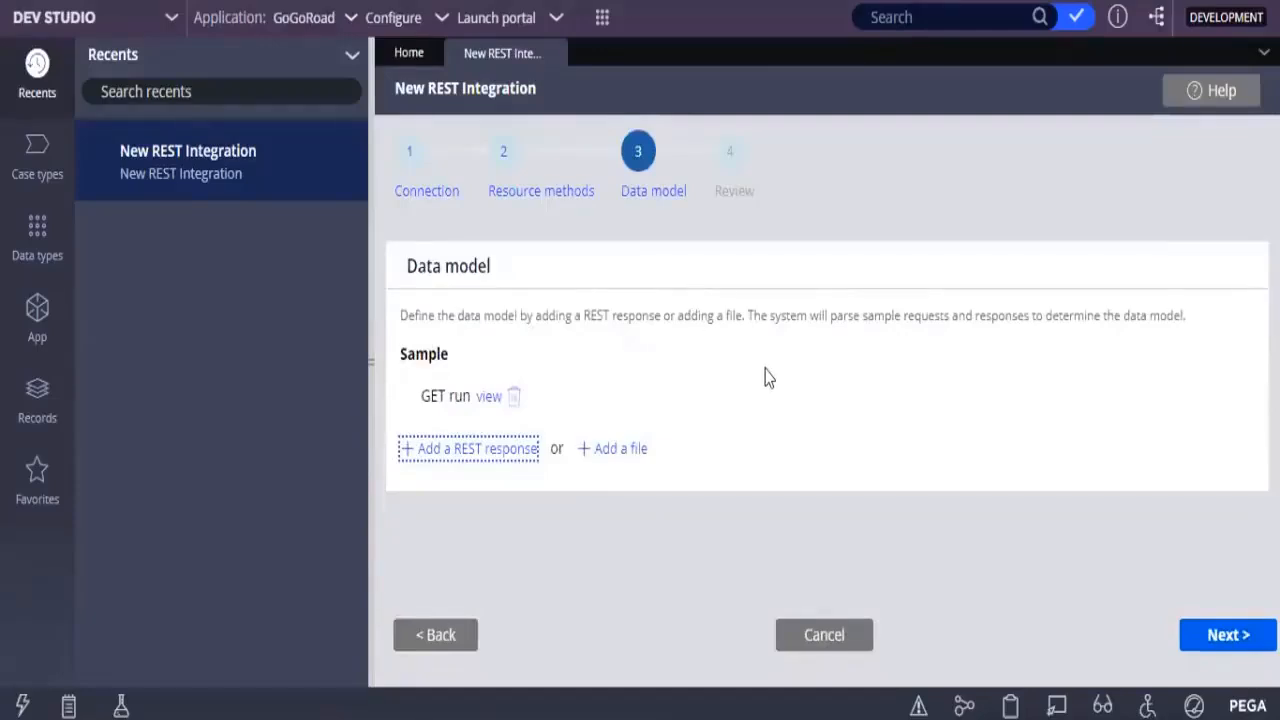
- Examine the response body of the saved GET run sample, then close it
left_click(488, 397)
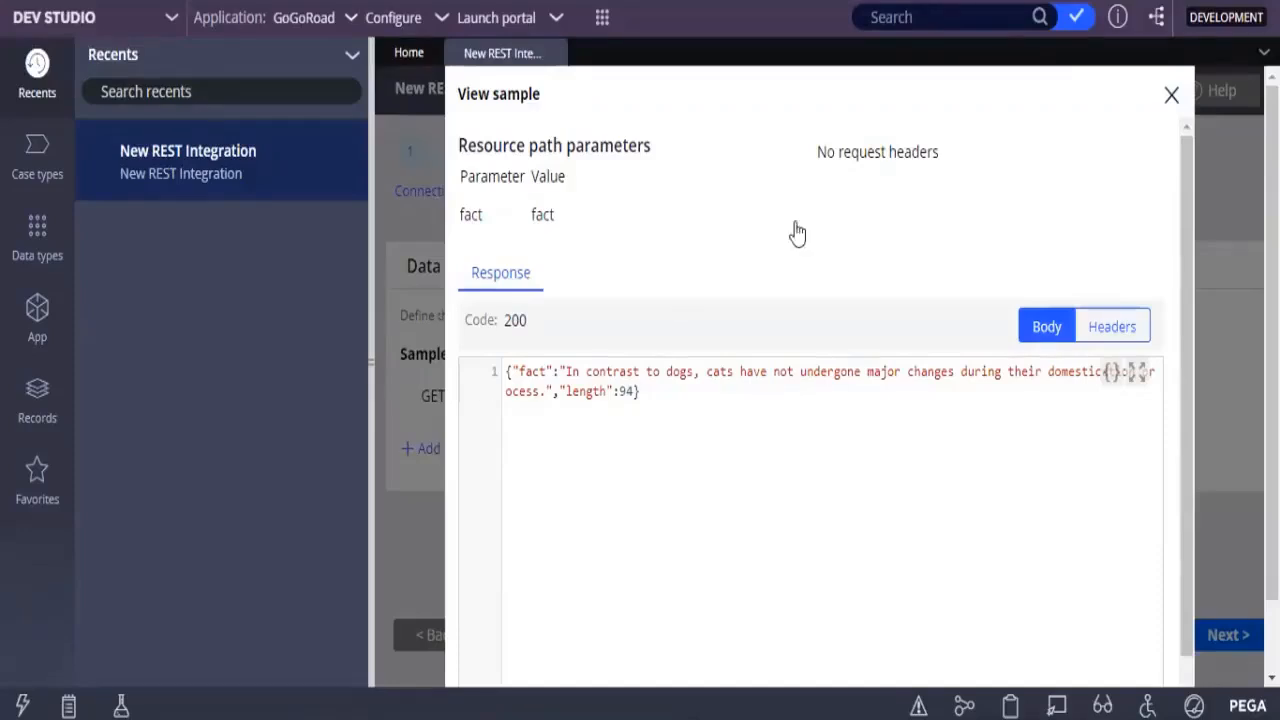
left_click_drag(1188, 307, 1272, 580)
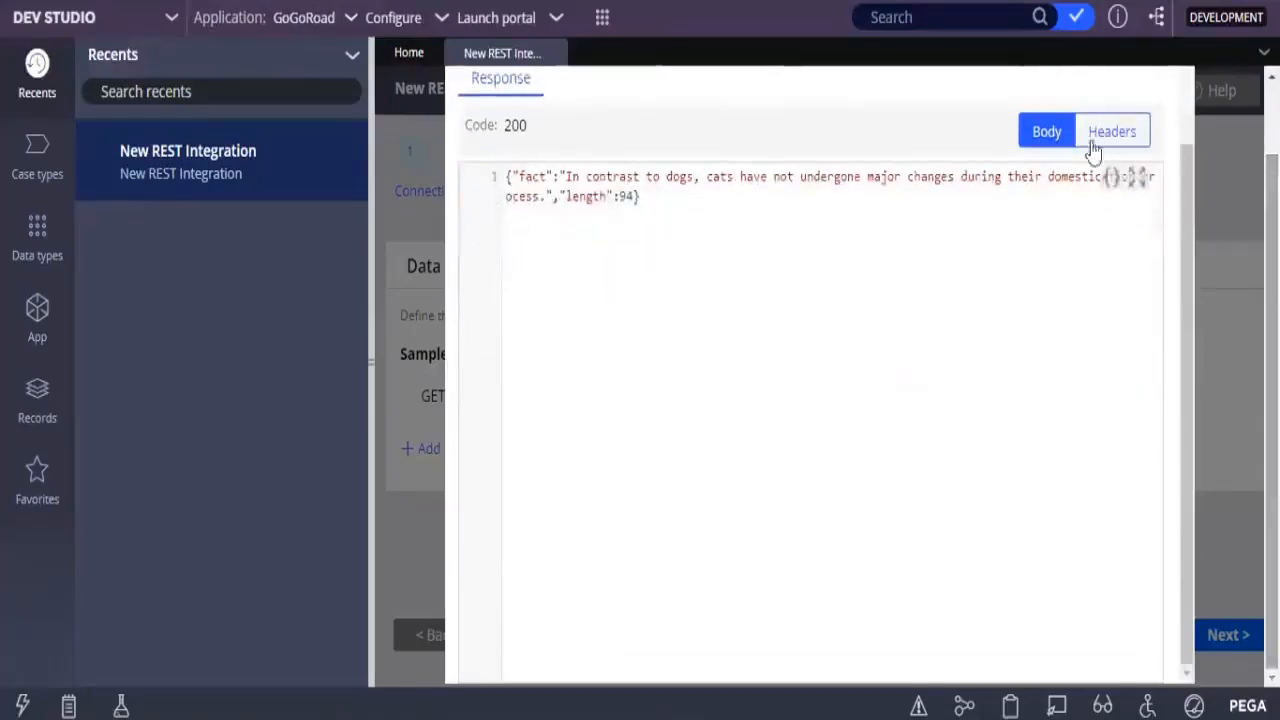
left_click_drag(1272, 300, 1272, 220)
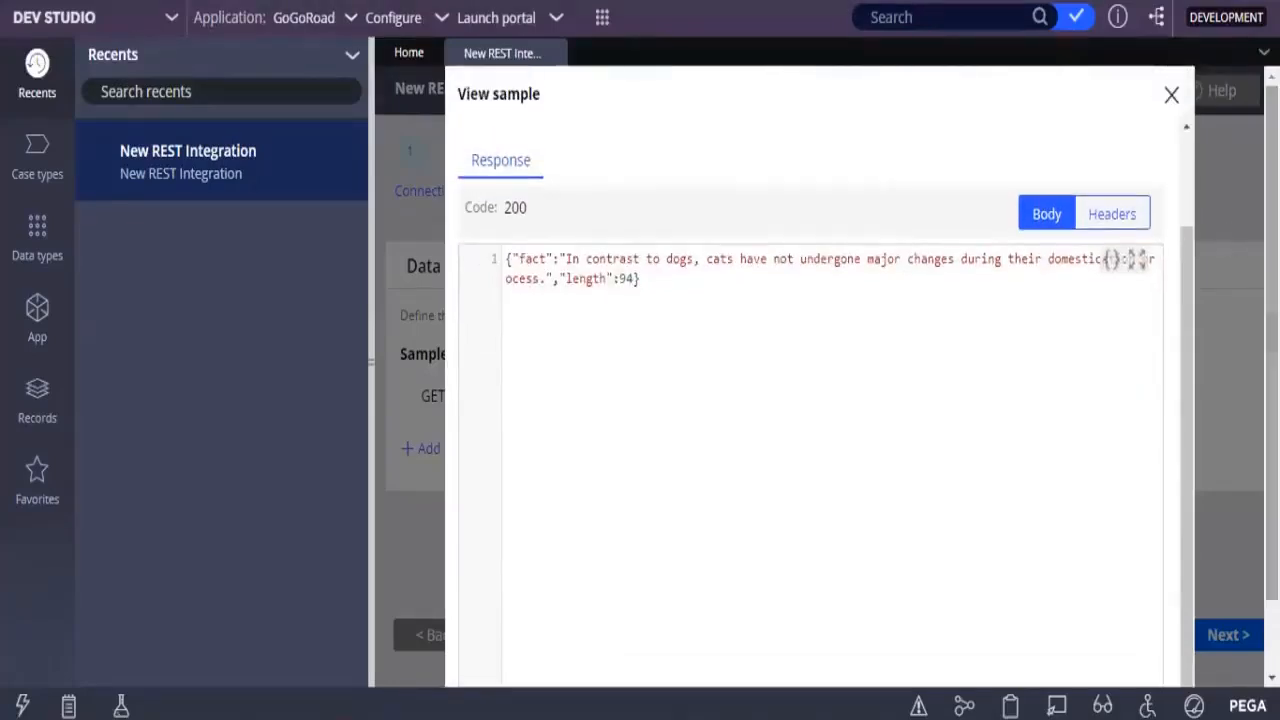
left_click(1172, 96)
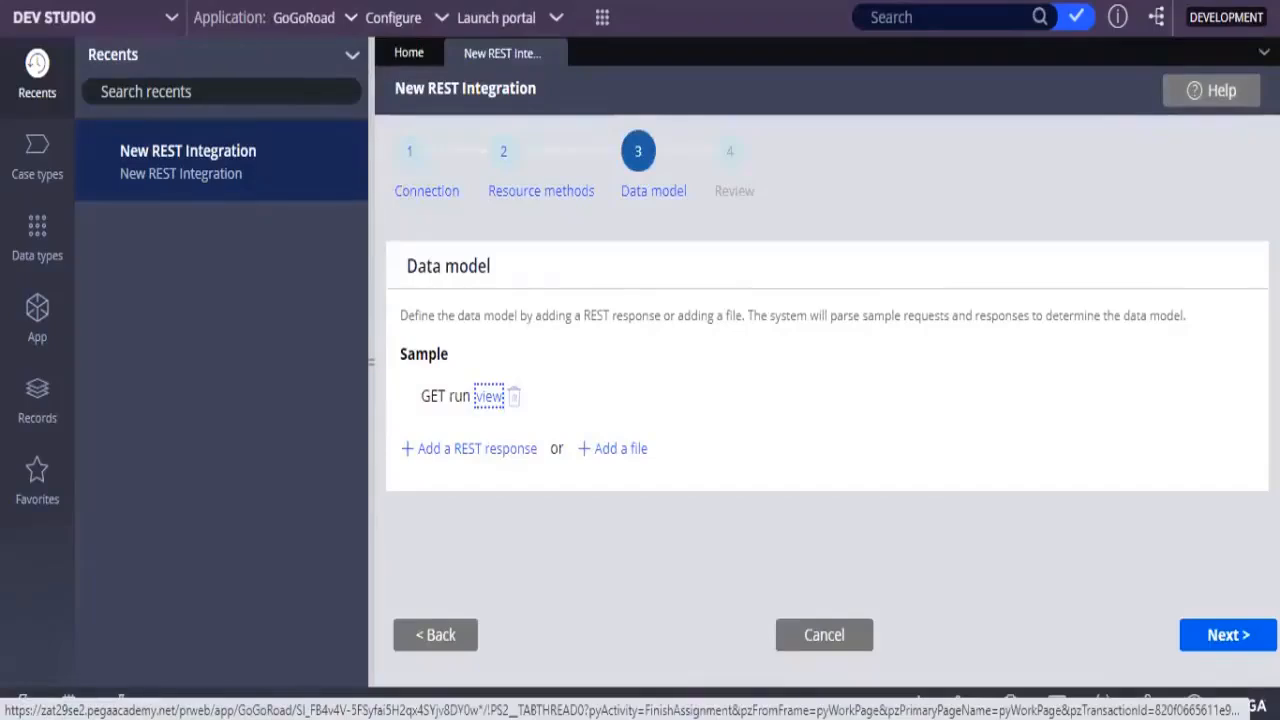
- Advance to the Review stage and check the proposed integration layer and data layer settings
left_click(1237, 635)
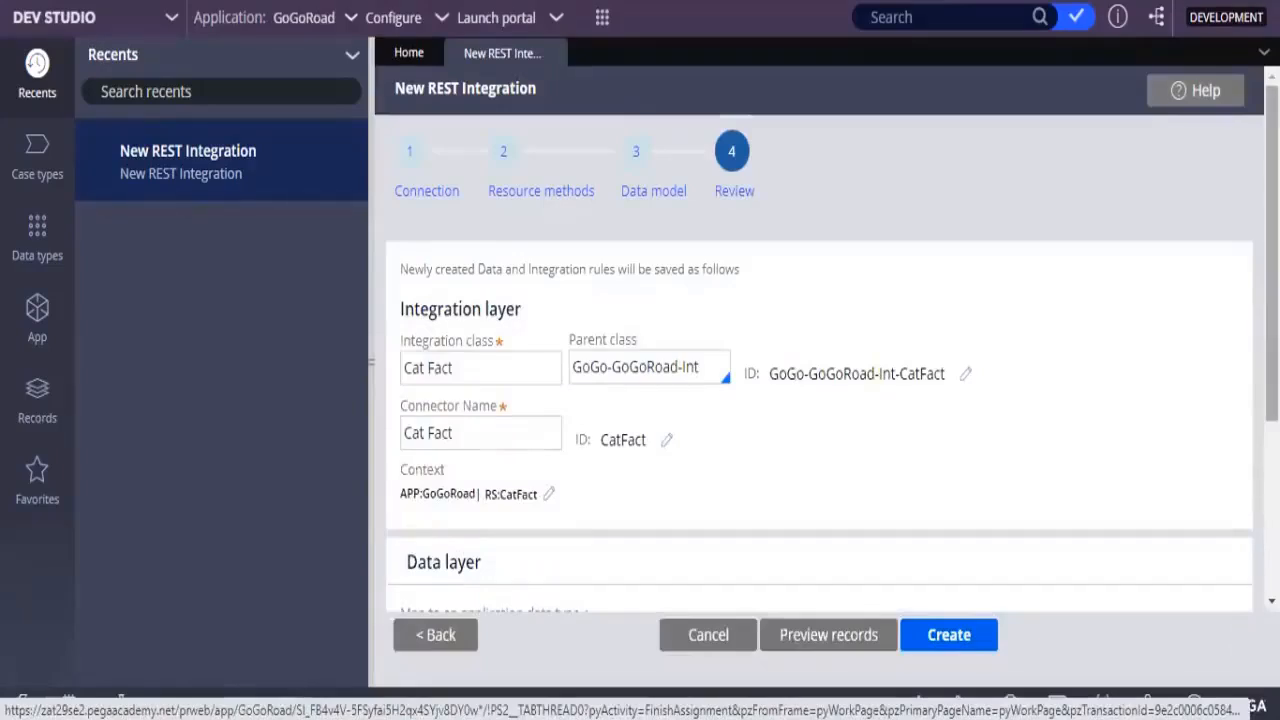
scroll(820, 340, "down", 2)
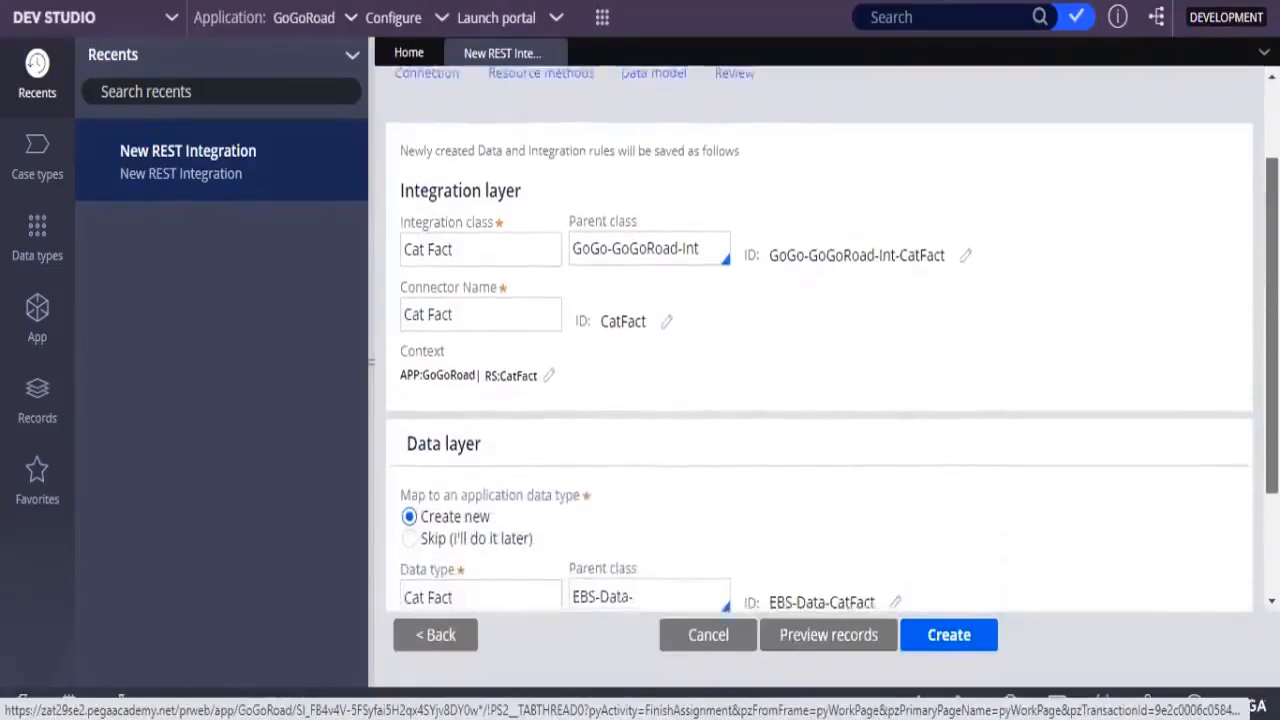
scroll(820, 340, "down", 1)
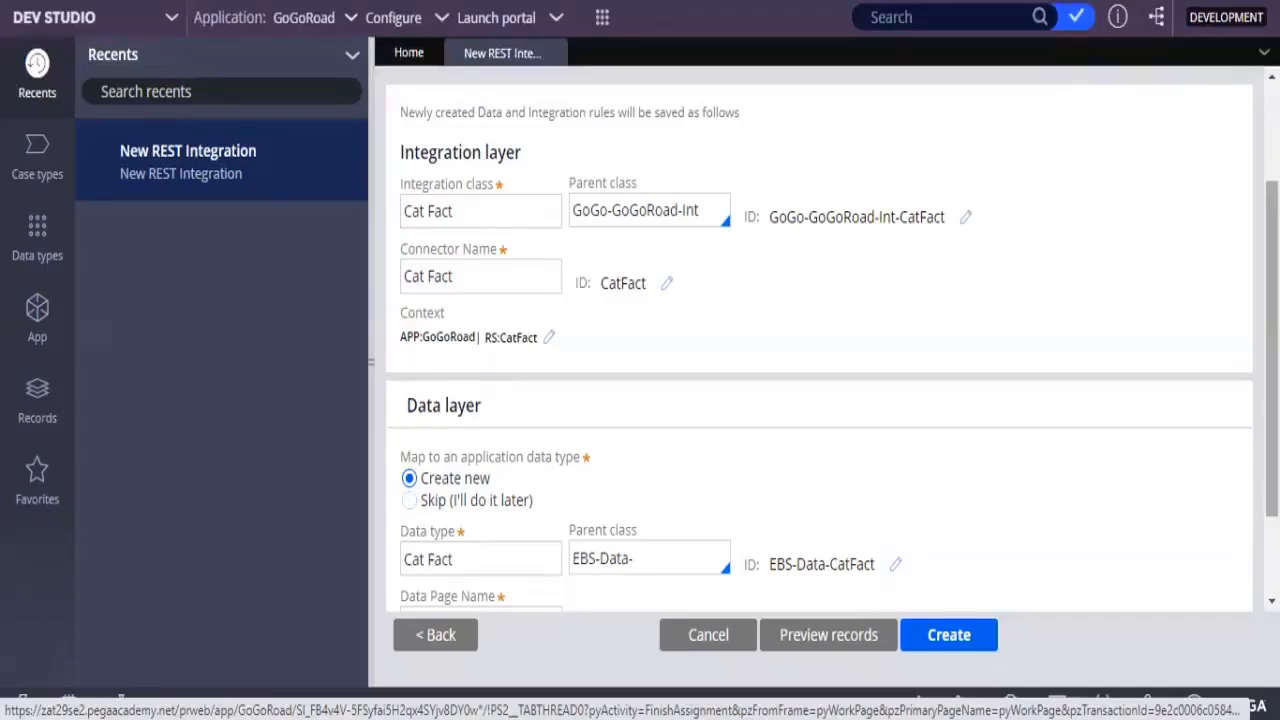
scroll(820, 340, "down", 2)
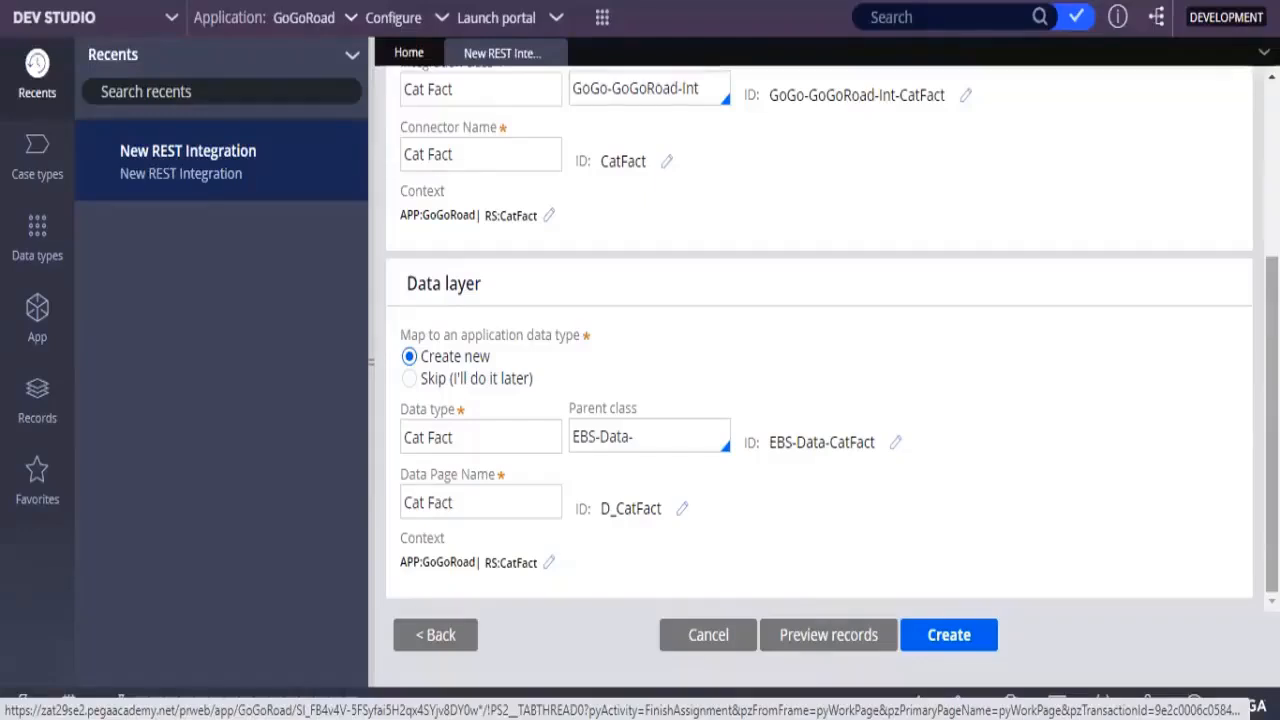
- Set the parent class of the Cat Fact data type in the data layer to GoGo-GoGoRoad-Data
left_click(665, 437)
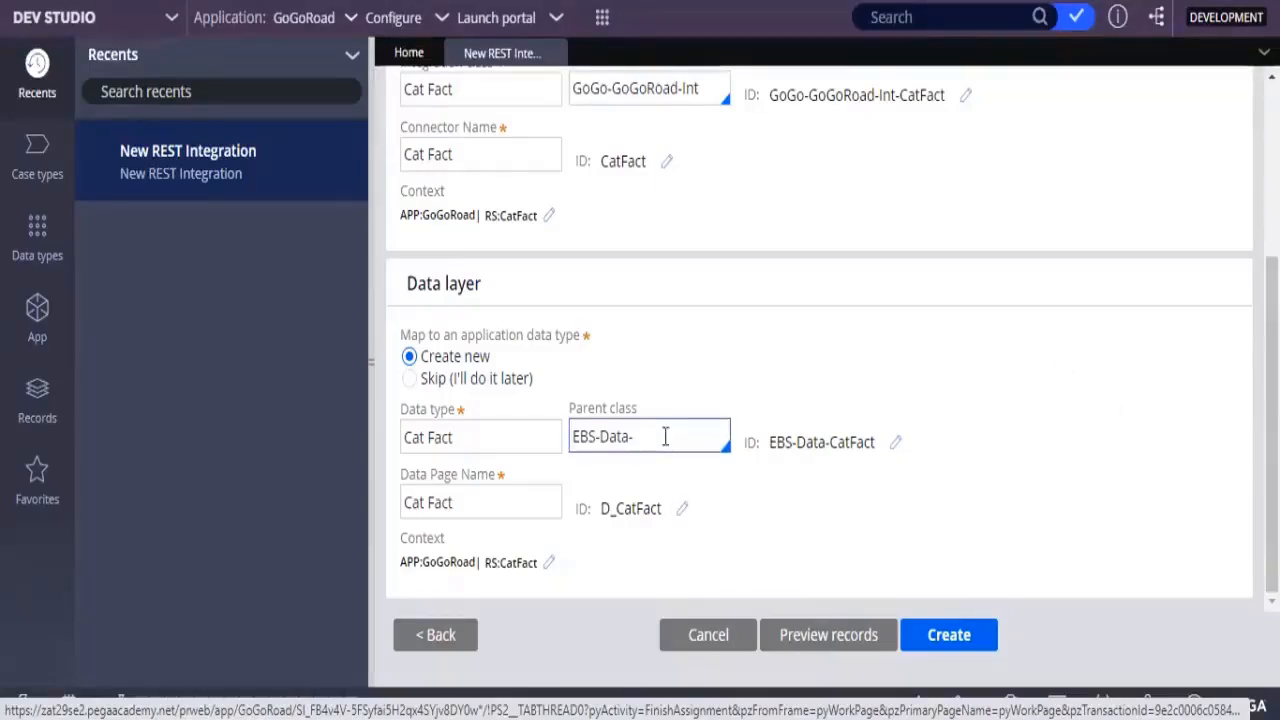
left_click(665, 437)
key("BackSpace")
key("BackSpace")
key("BackSpace")
key("BackSpace")
key("BackSpace")
key("BackSpace")
key("BackSpace")
key("BackSpace")
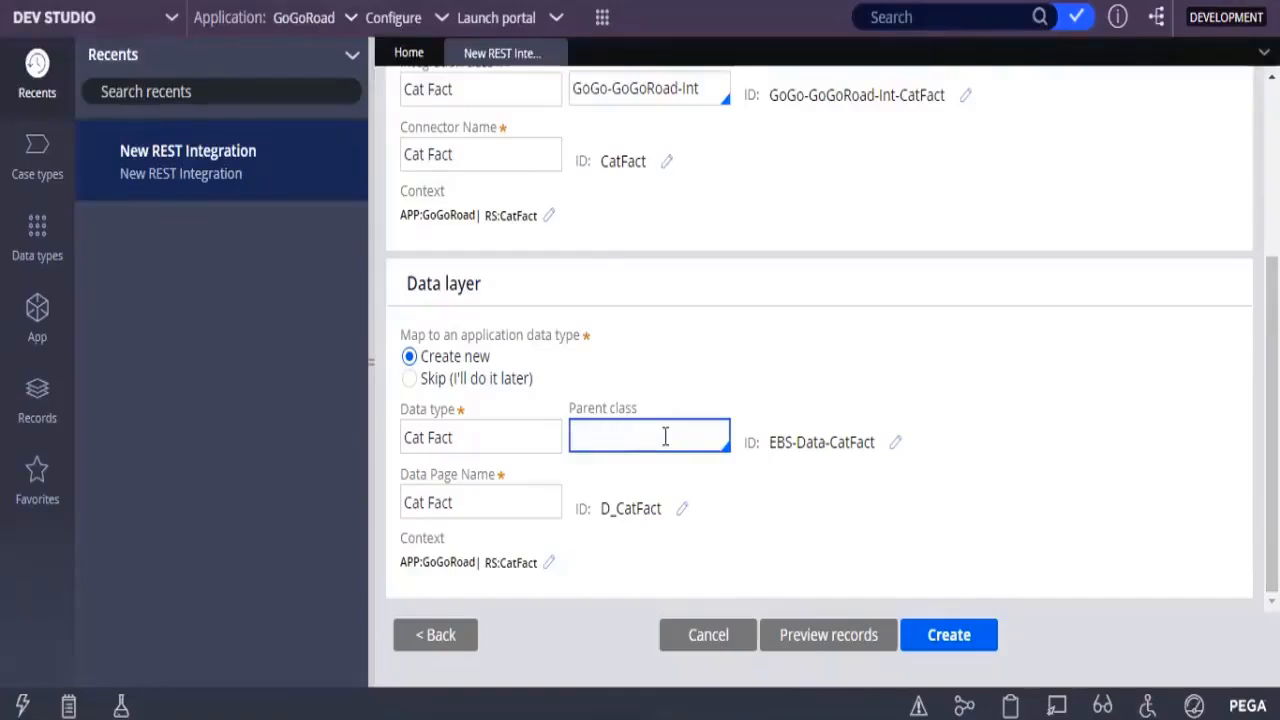
type("GO")
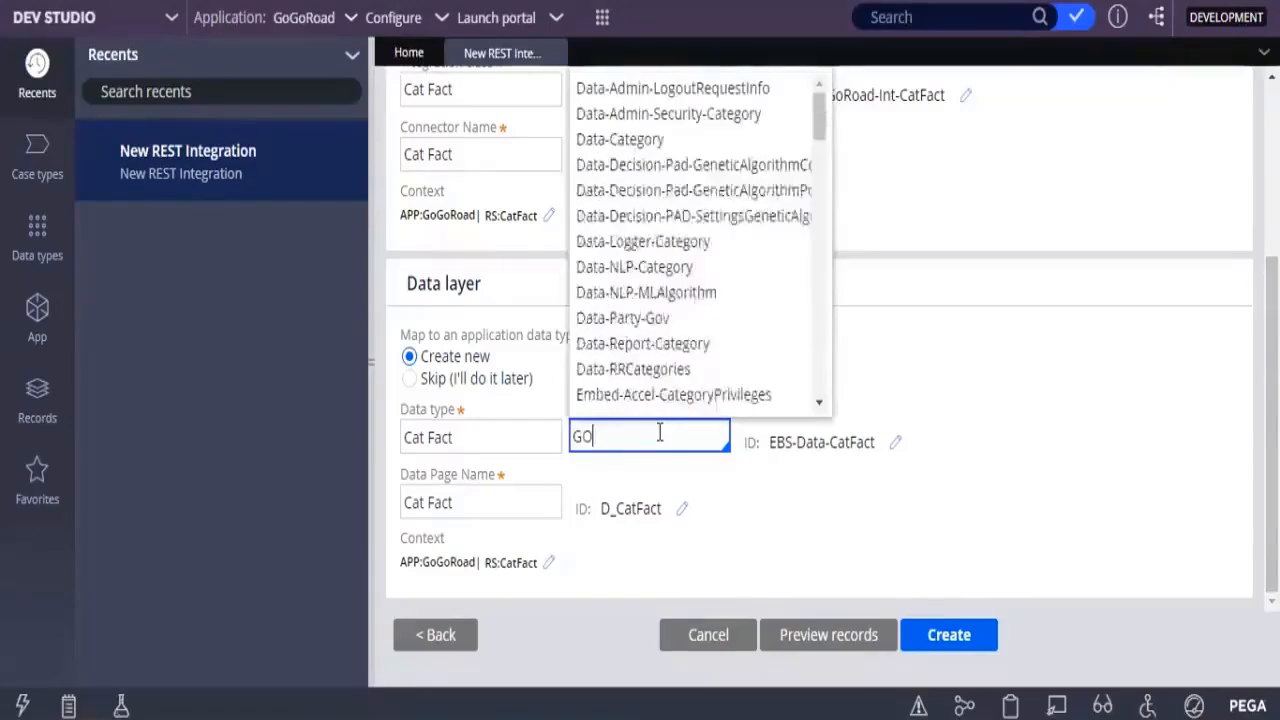
key("BackSpace")
type("oG")
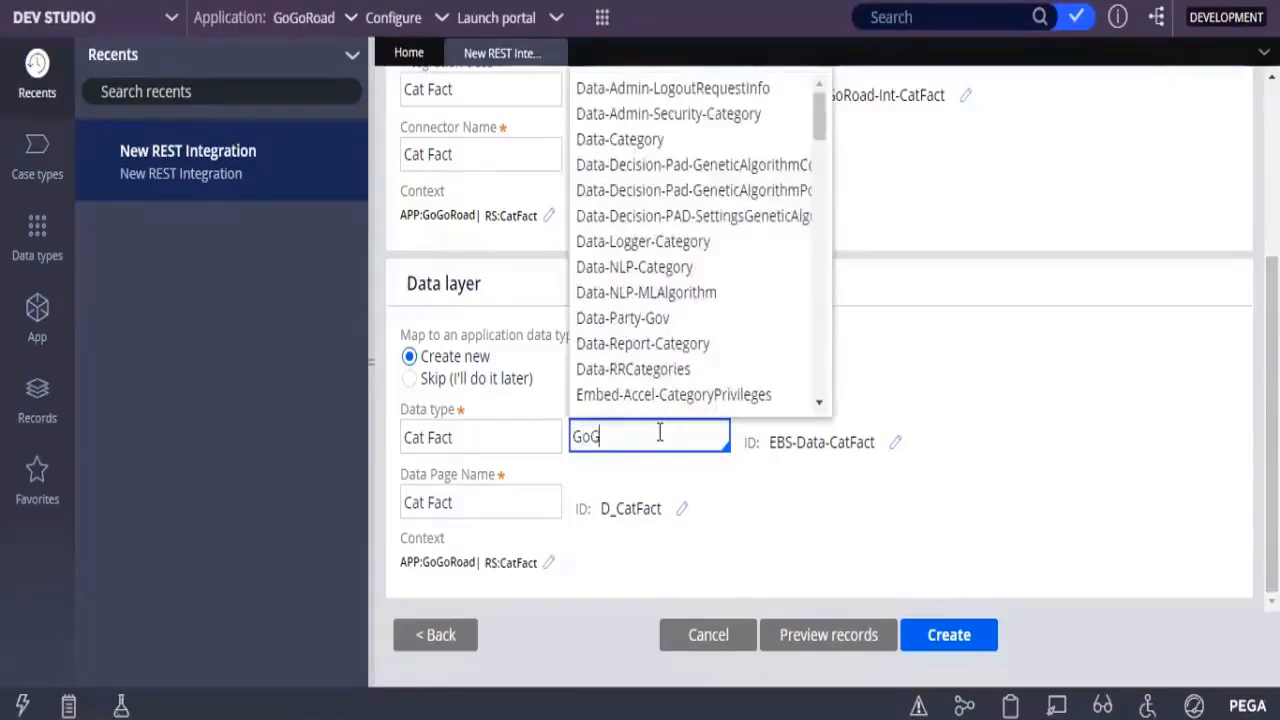
type("o")
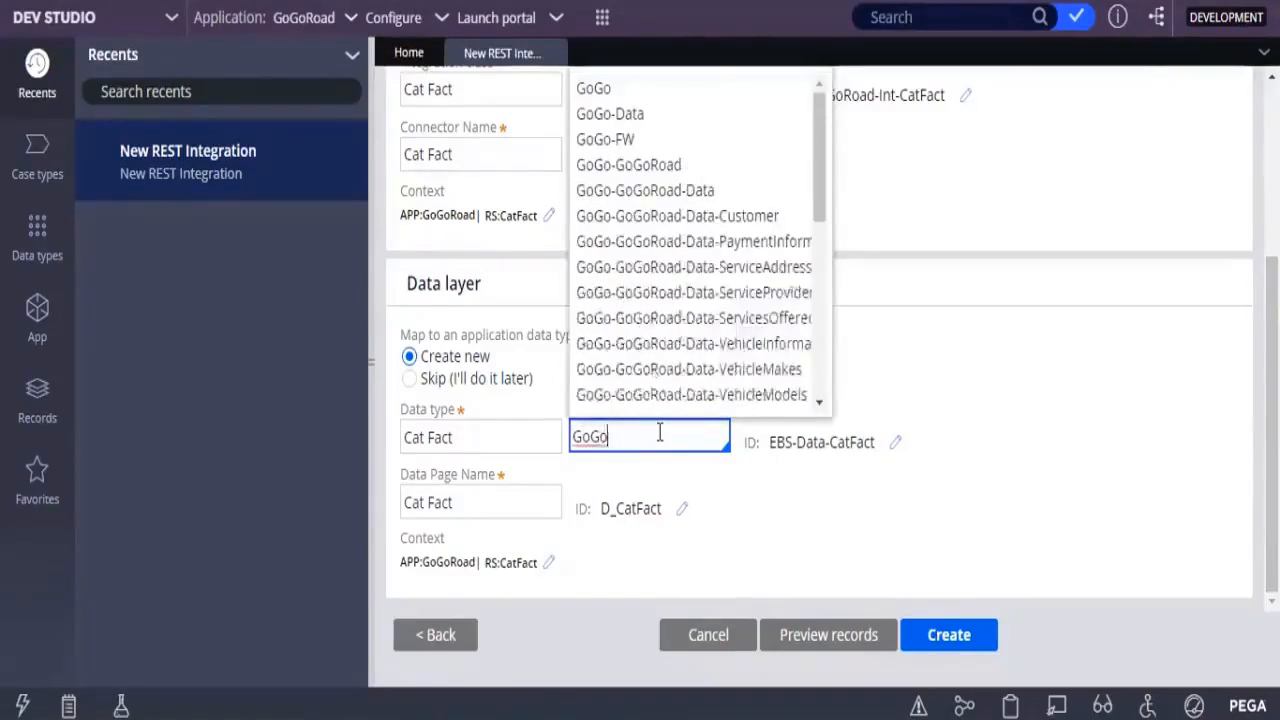
key("Down")
key("Down")
key("Down")
key("Down")
key("Down")
key("Down")
key("Down")
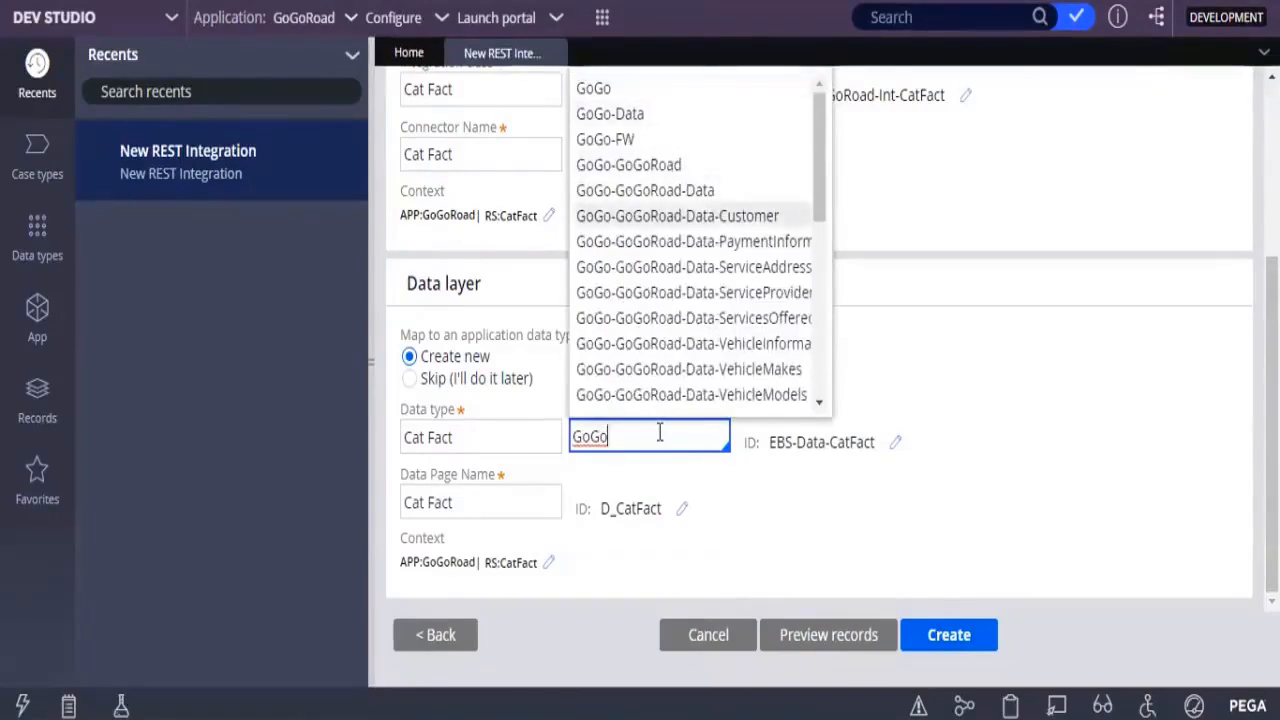
key("Down")
key("Down")
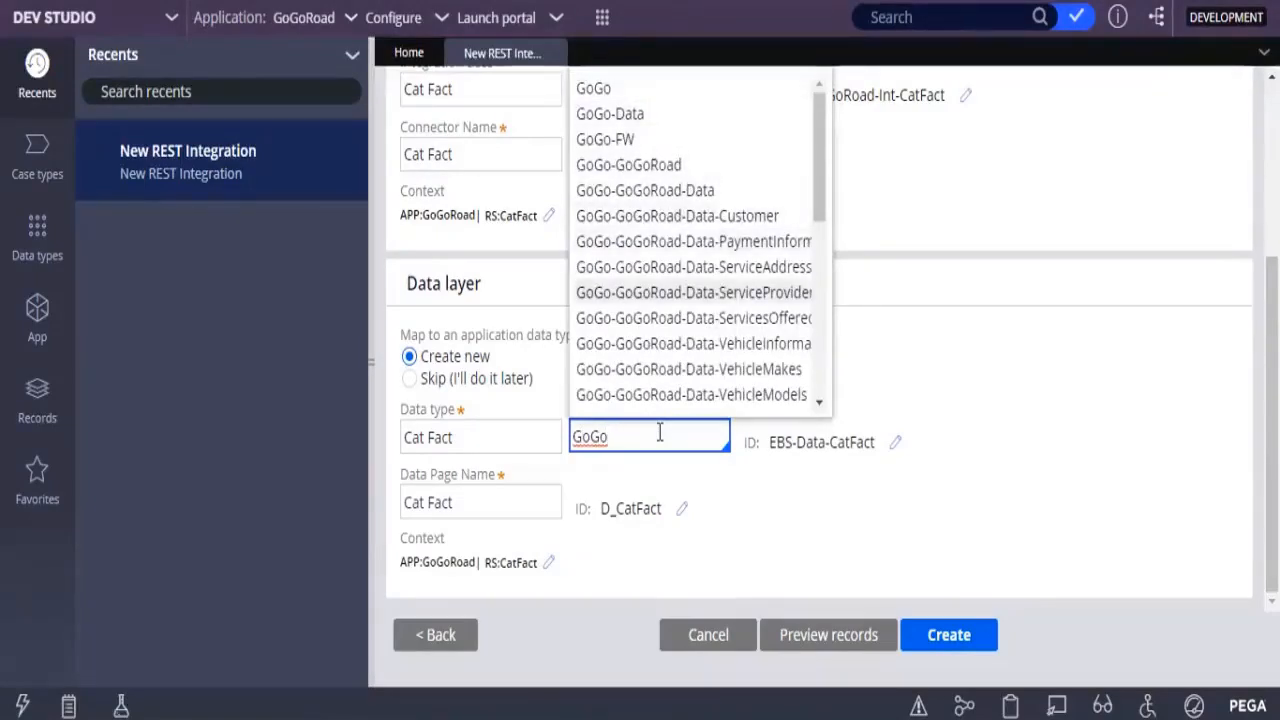
key("Up")
key("Up")
key("Up")
key("Up")
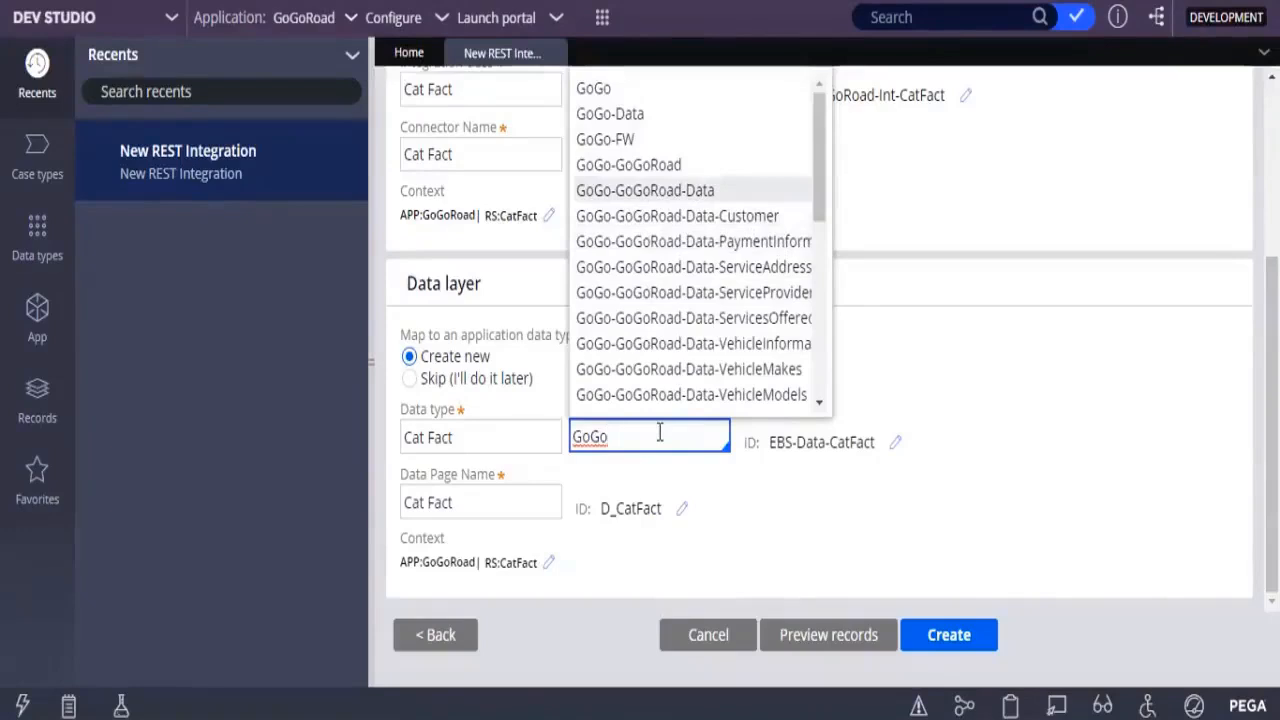
key("Up")
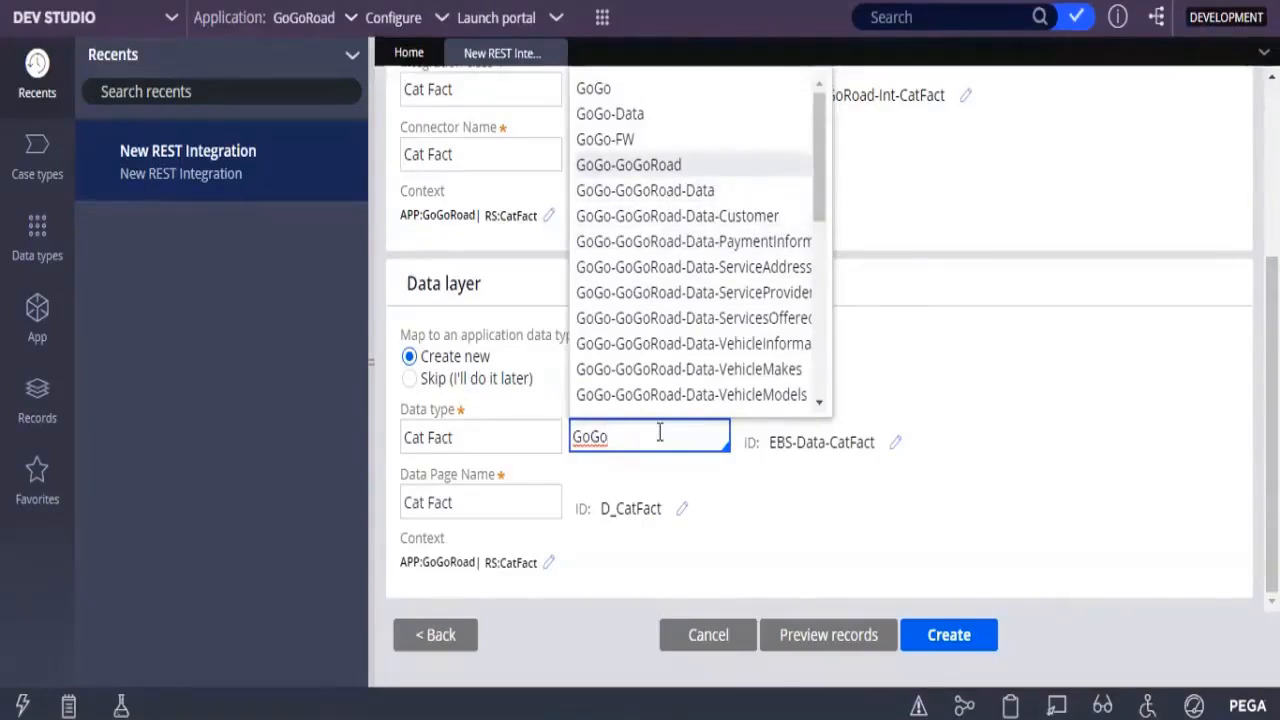
key("Down")
key("Down")
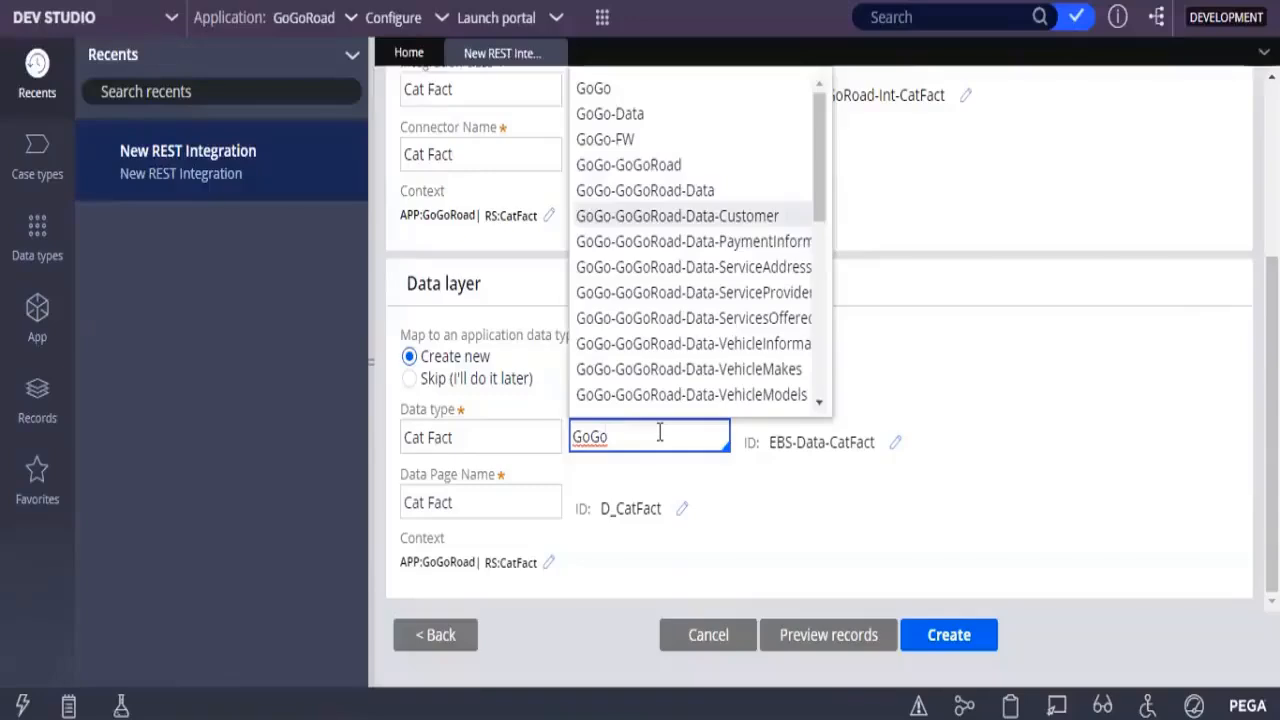
key("Up")
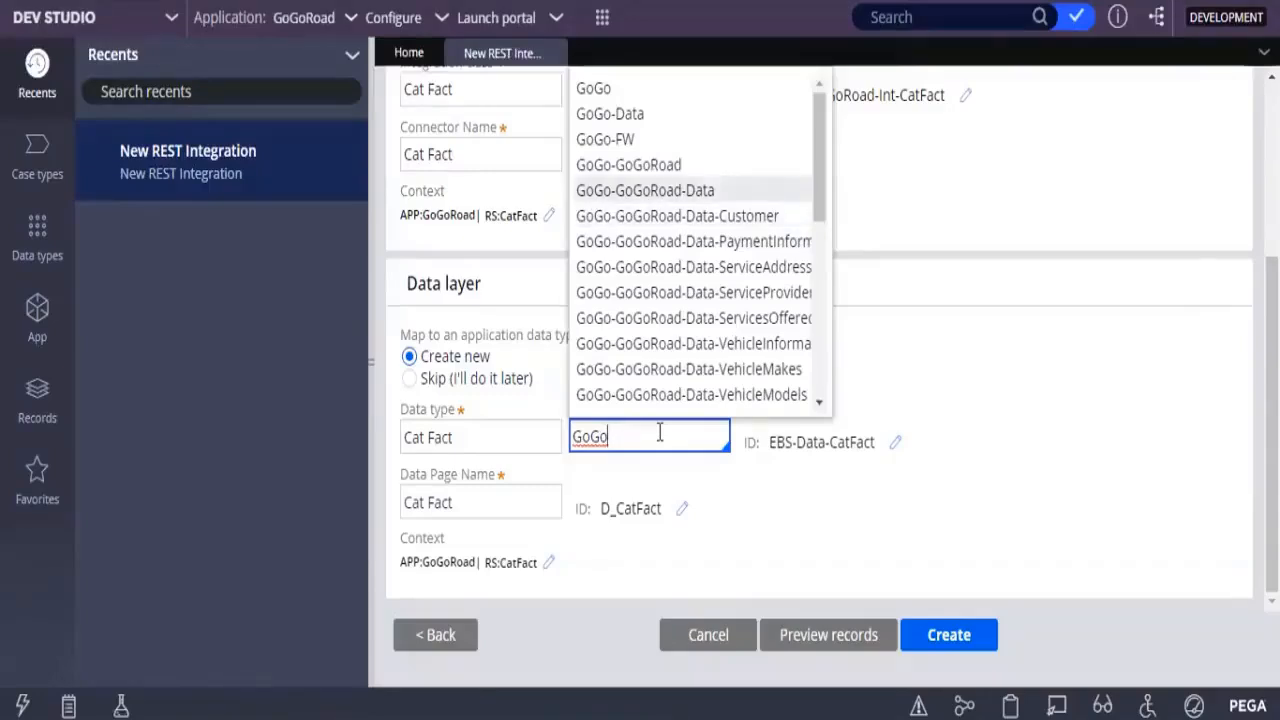
key("Return")
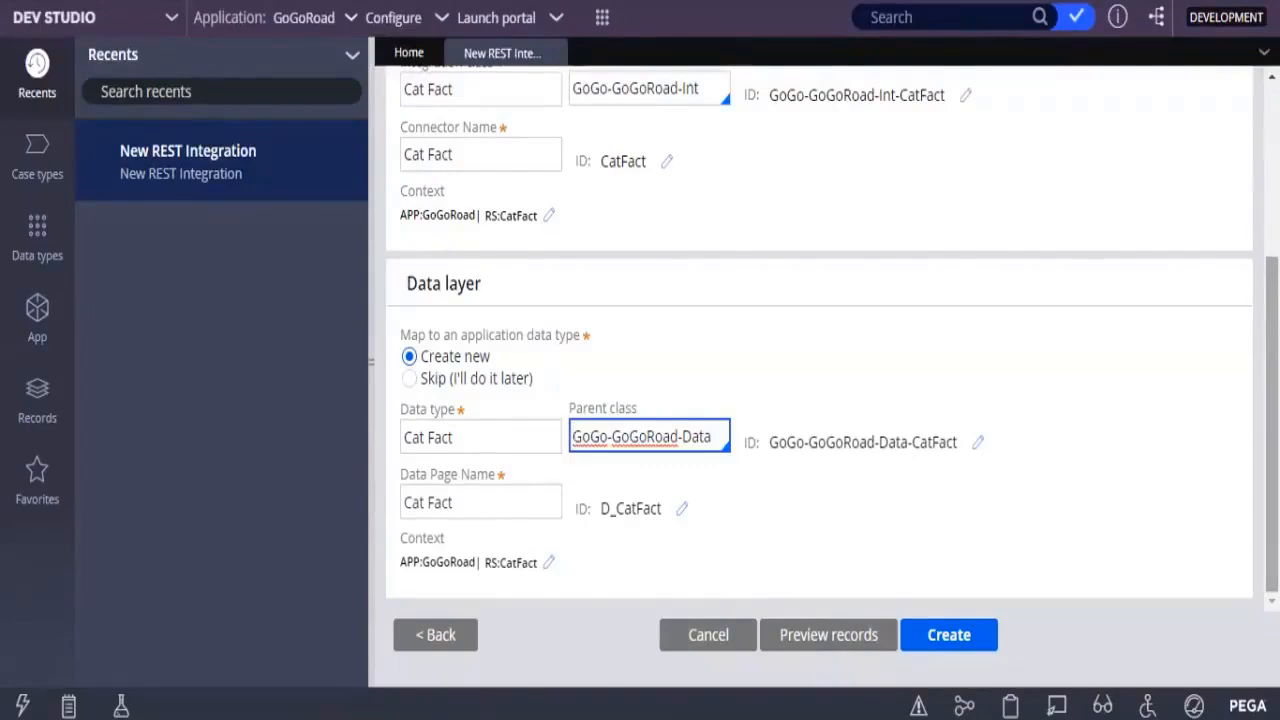
- Examine the integration layer's class and connector settings and the data layer's parent class, data page ID and context
scroll(820, 340, "up", 2)
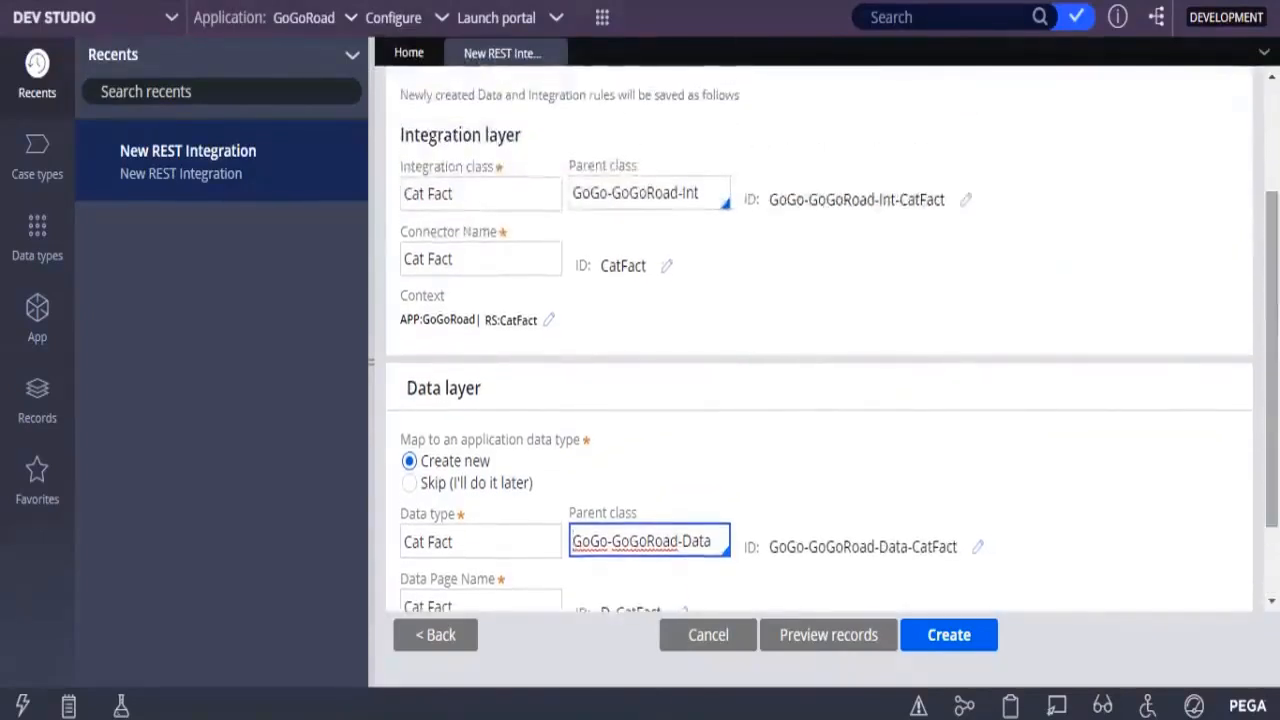
scroll(820, 340, "up", 2)
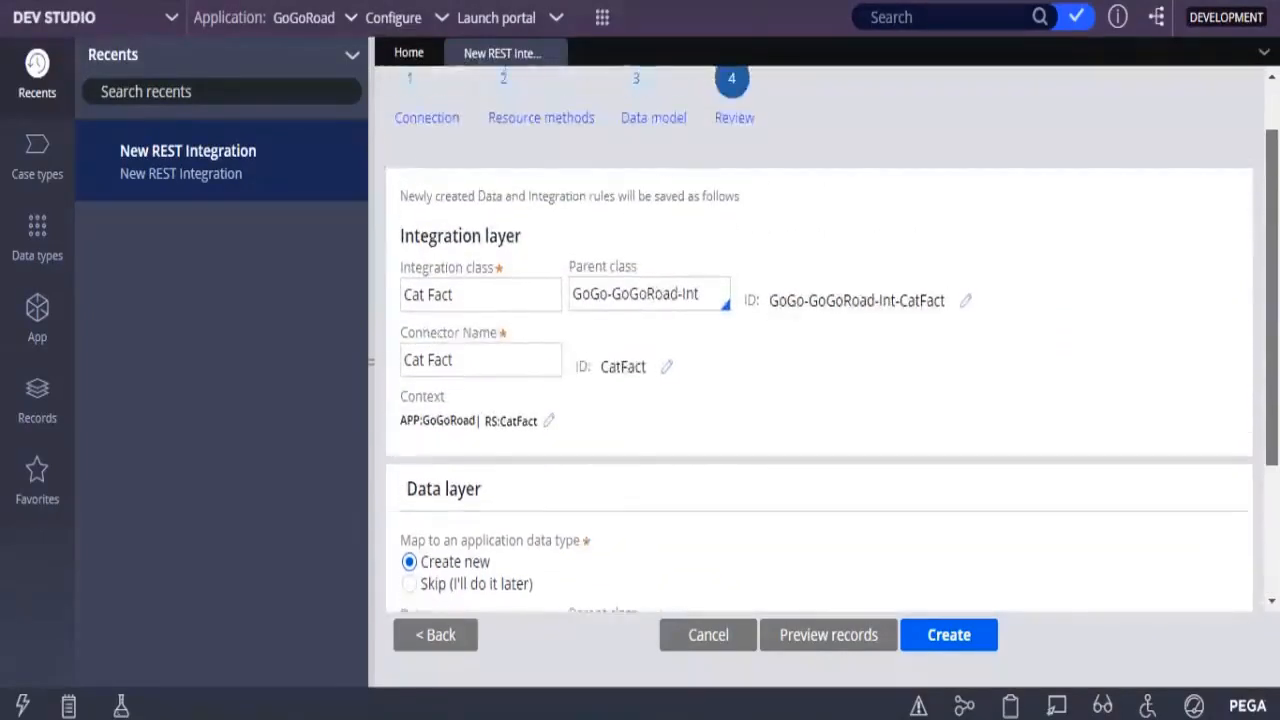
scroll(820, 340, "down", 4)
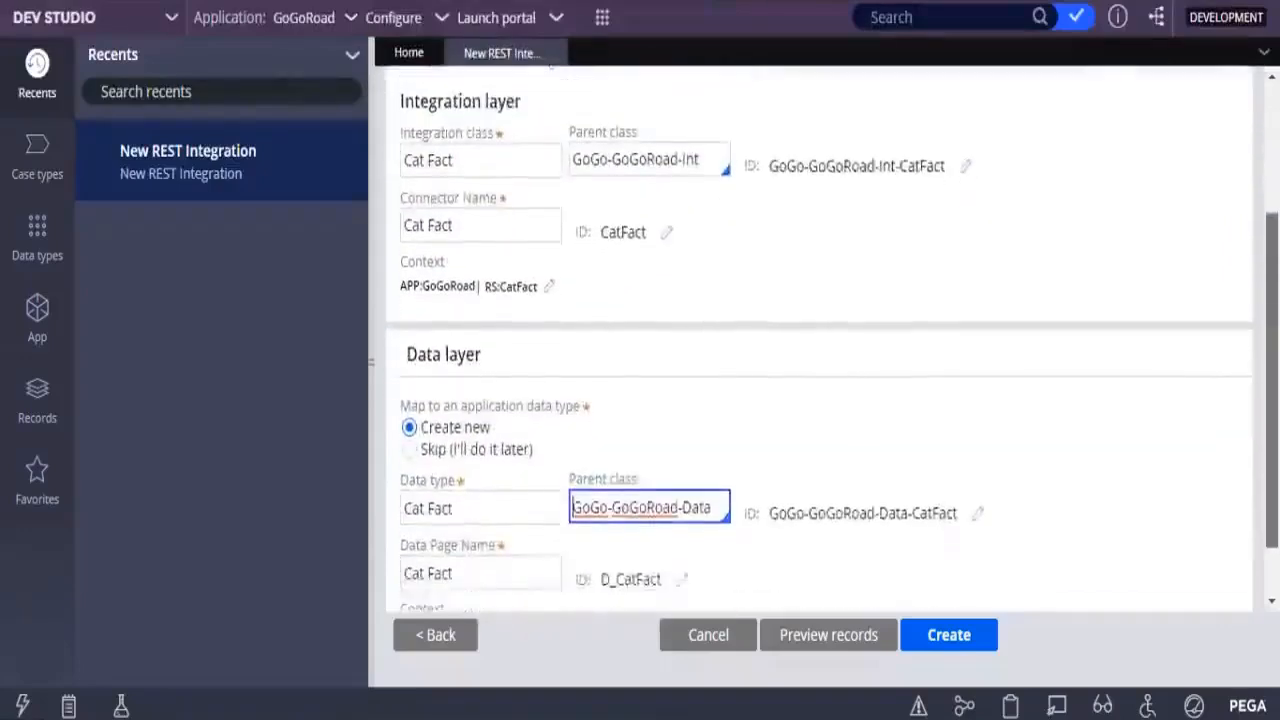
scroll(820, 340, "down", 1)
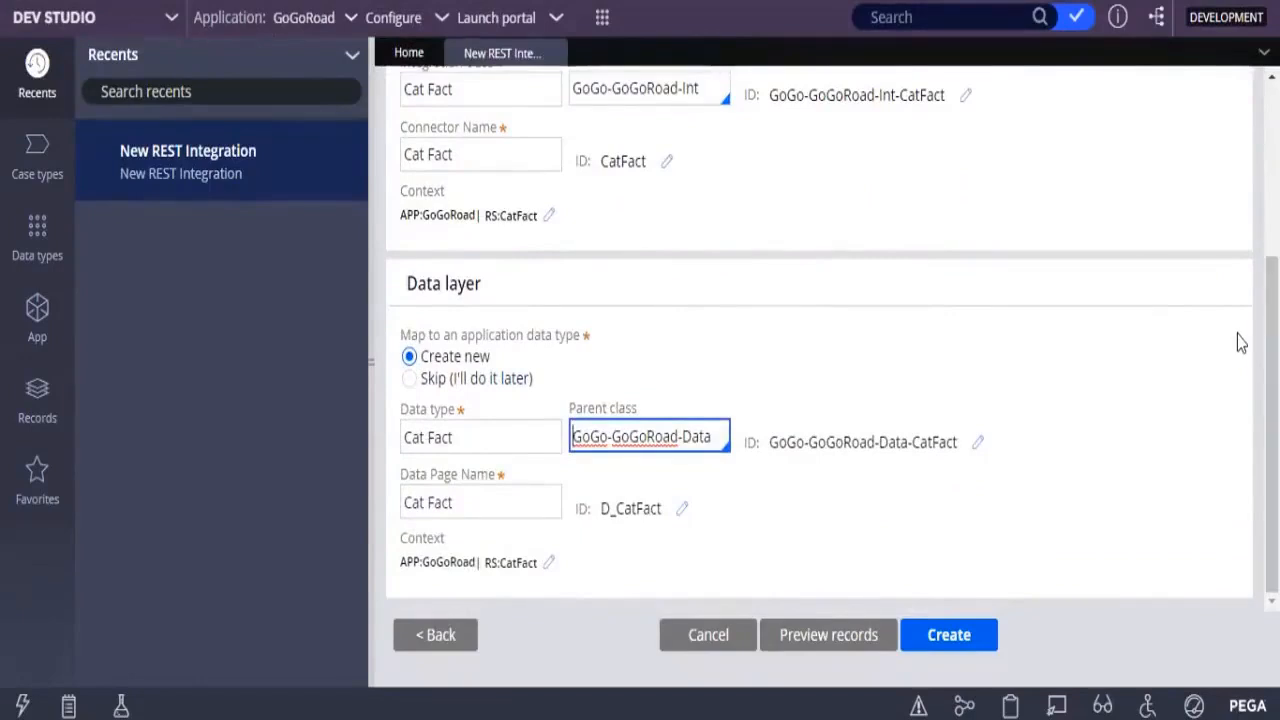
key("XF86MonBrightnessDown")
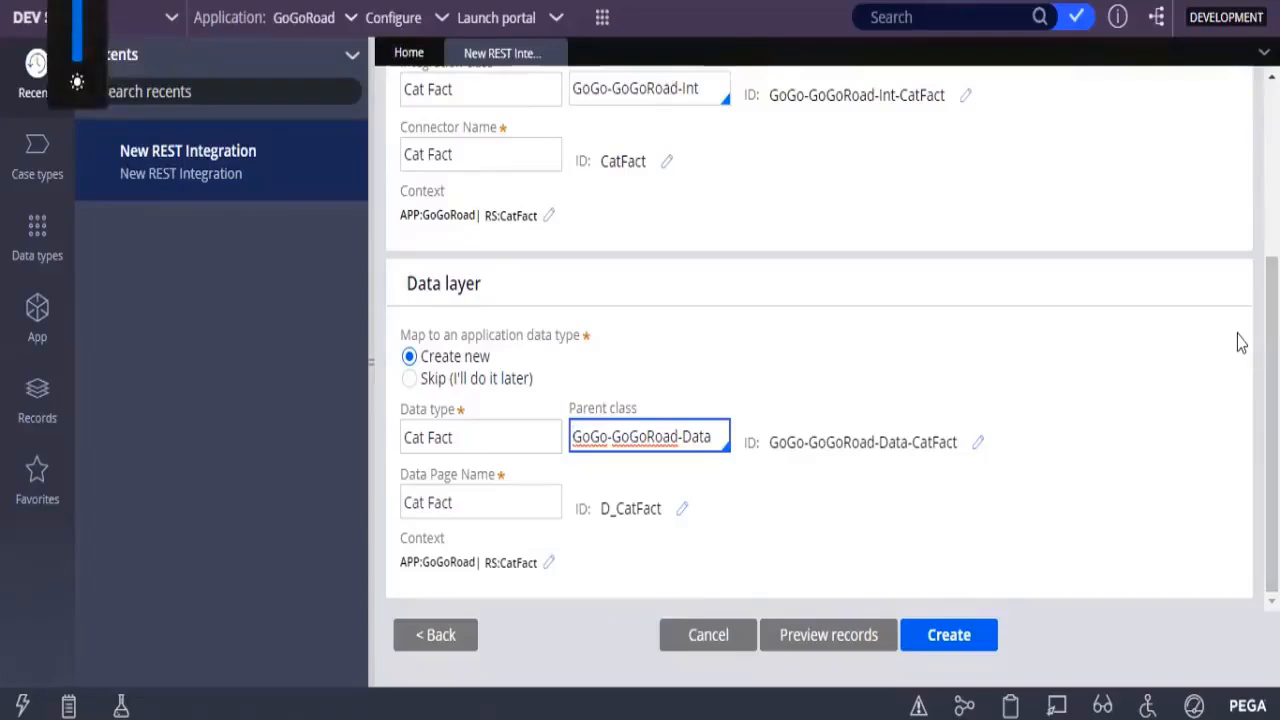
key("Down")
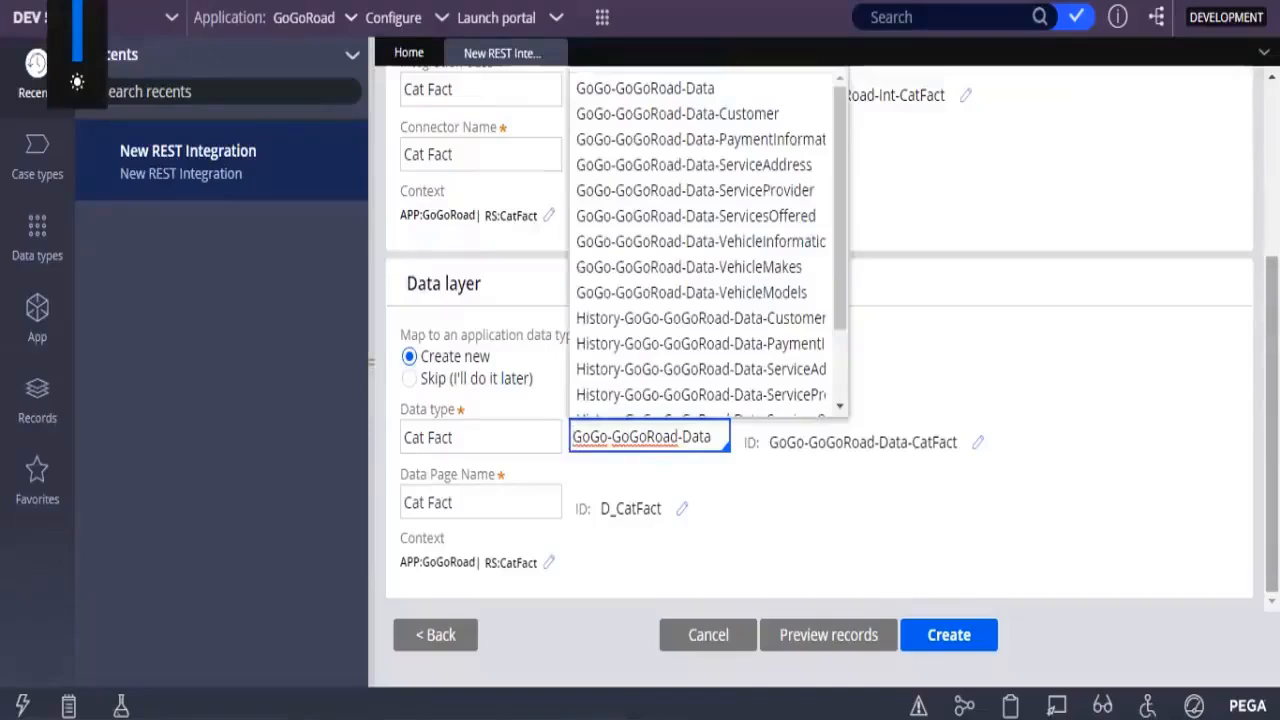
left_click(1033, 590)
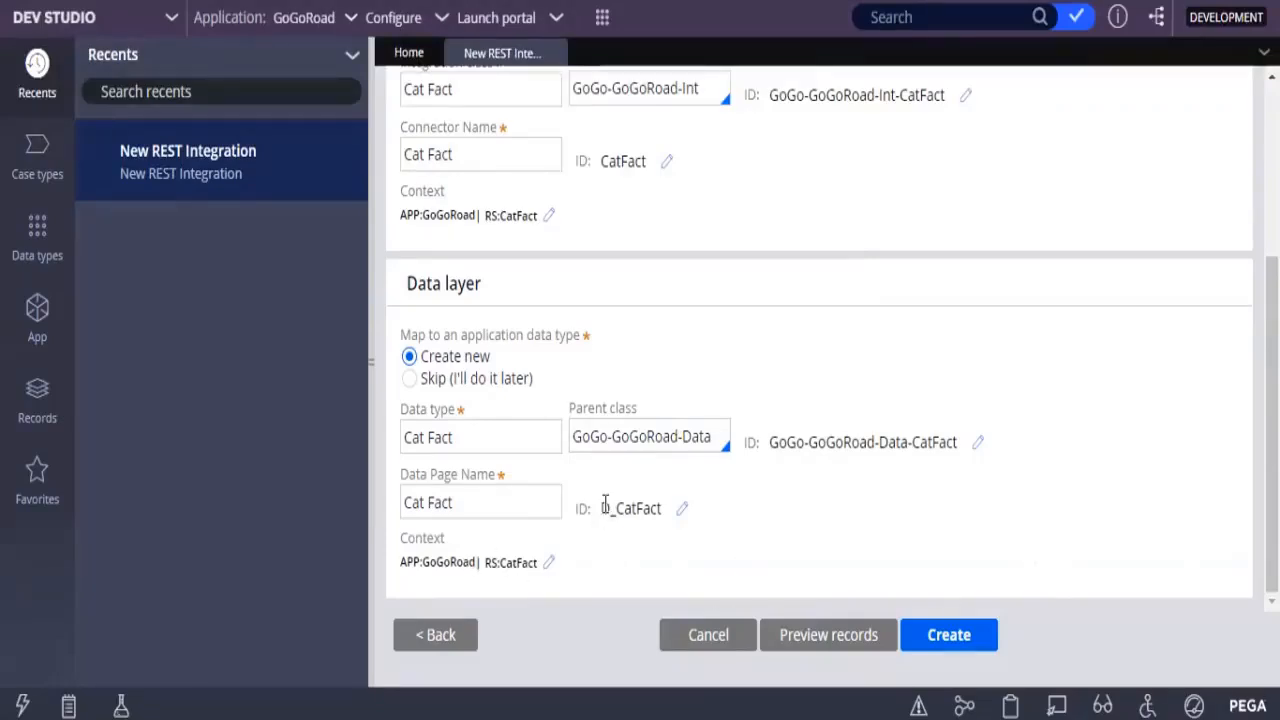
left_click_drag(603, 505, 547, 585)
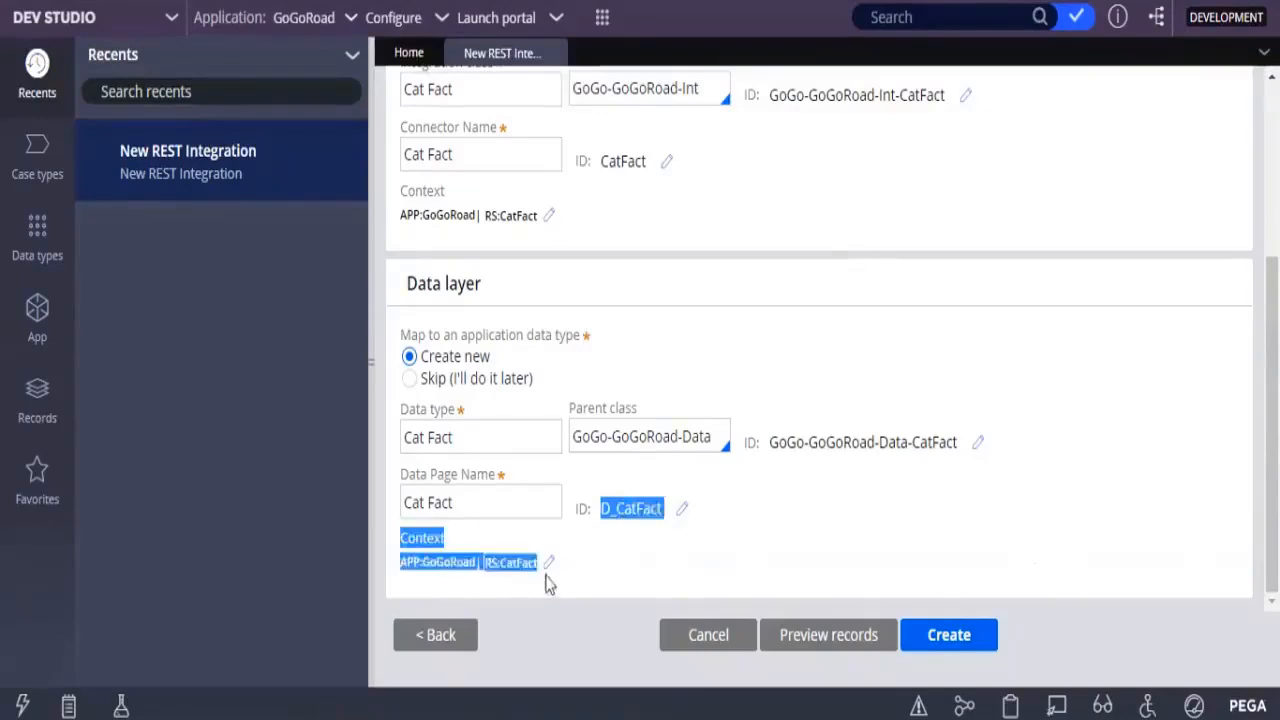
left_click_drag(547, 585, 585, 548)
left_click(590, 548)
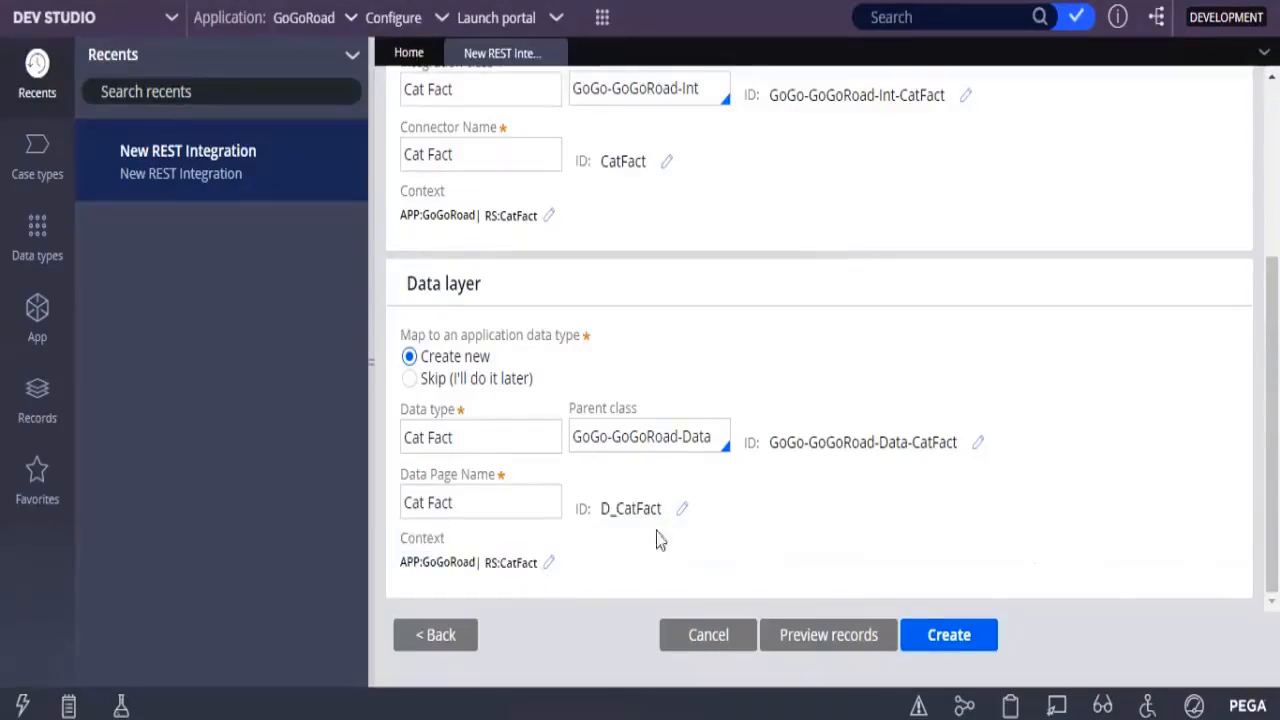
- Create the Cat Fact REST integration and check the integration and data layer details in the generation summary
left_click(926, 645)
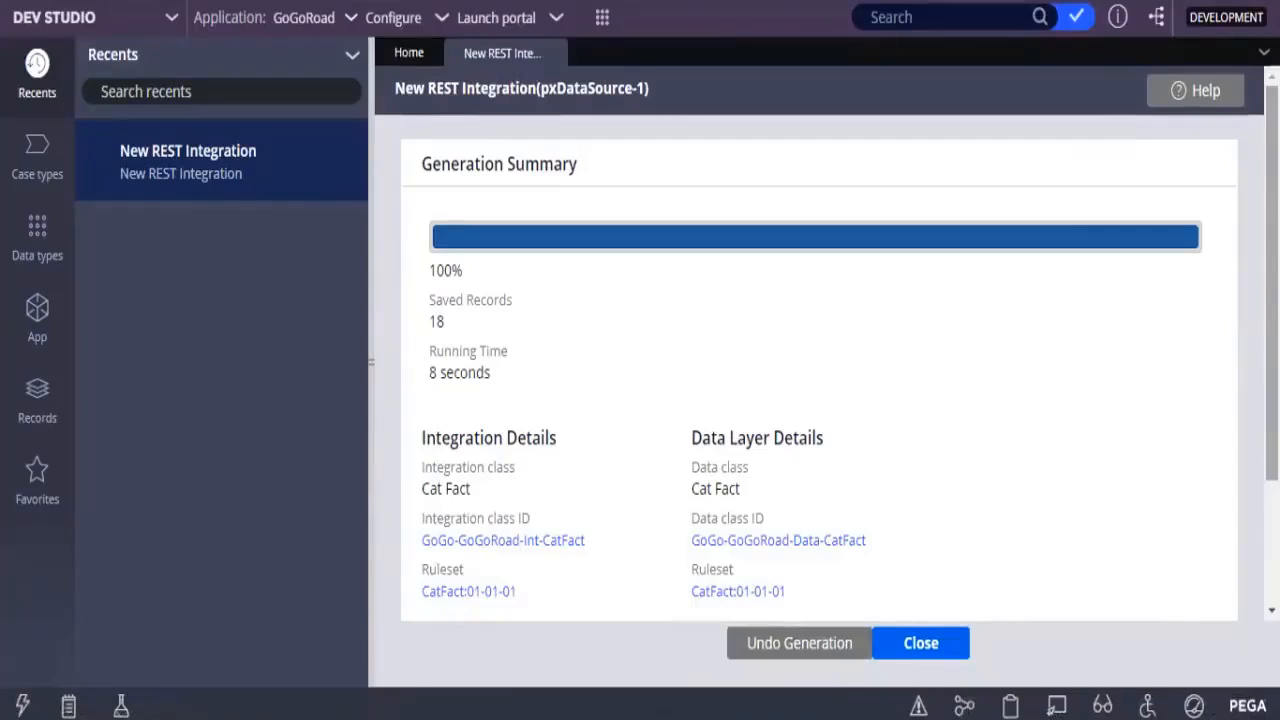
scroll(815, 380, "down", 2)
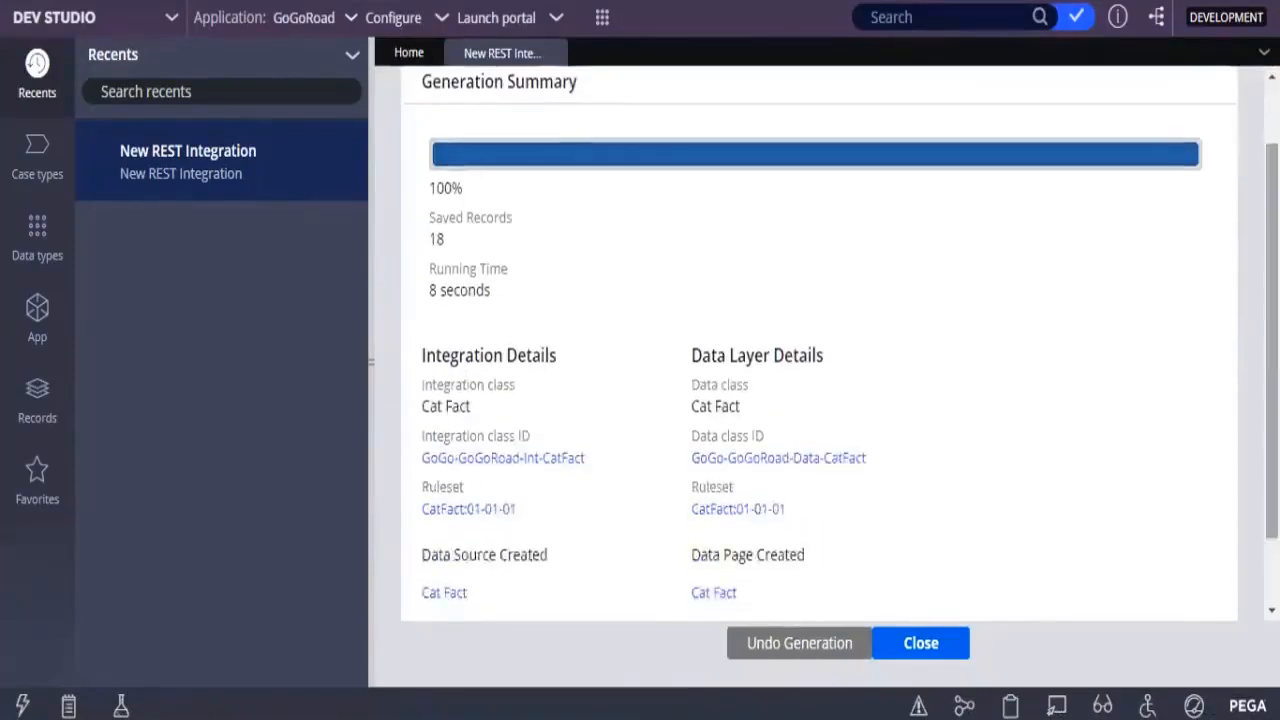
scroll(815, 380, "down", 2)
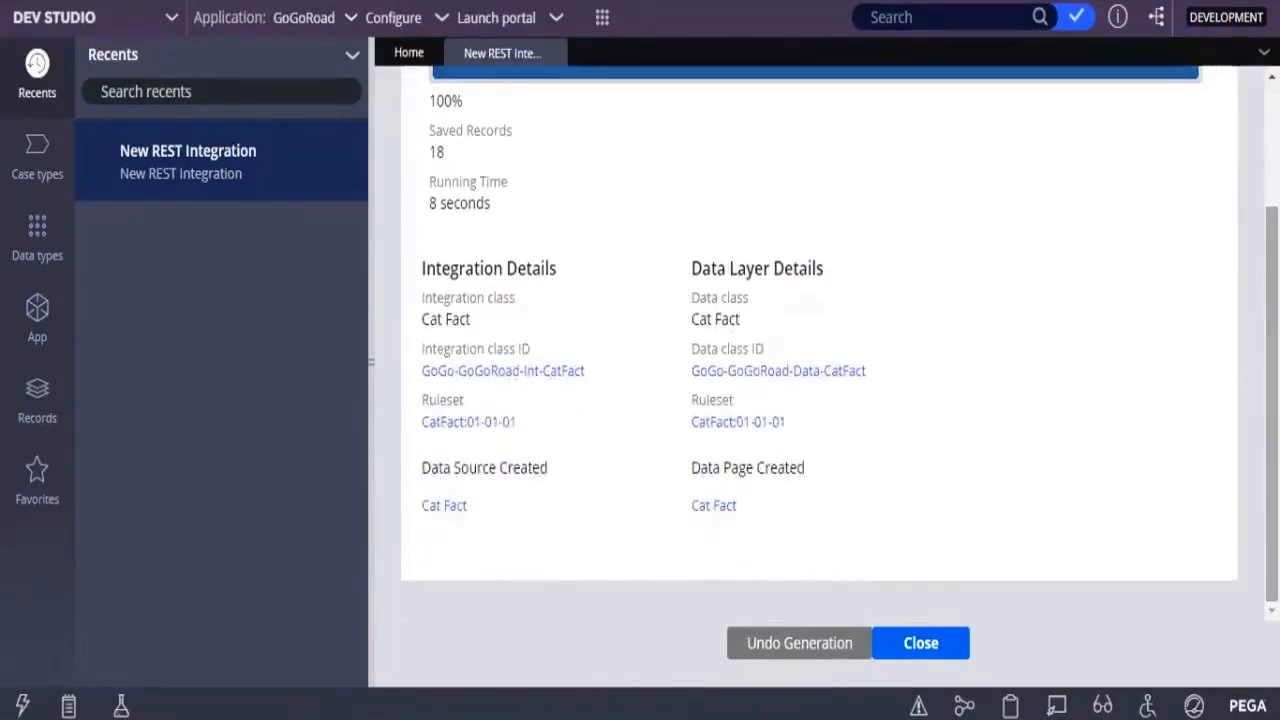